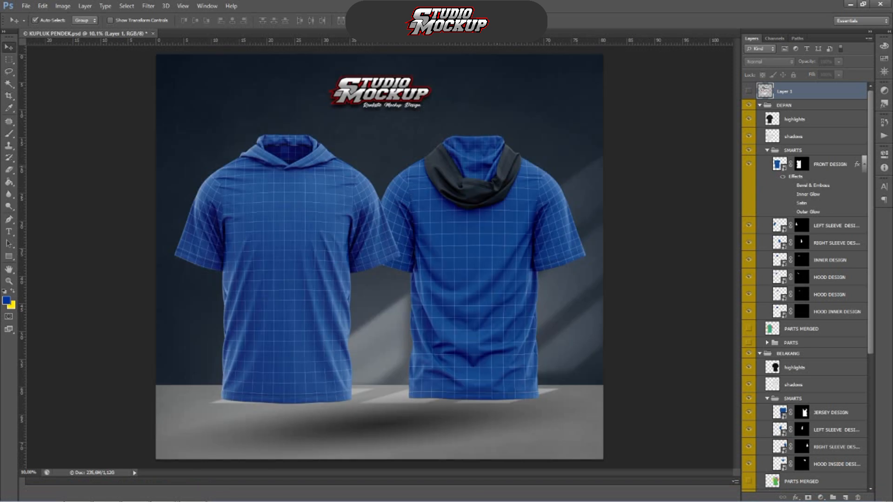
# - Examine the fabric texture, sleeves and hood on the front and back views of the short-sleeve hooded jersey mockup
pyautogui.scroll(5, 269, 197)
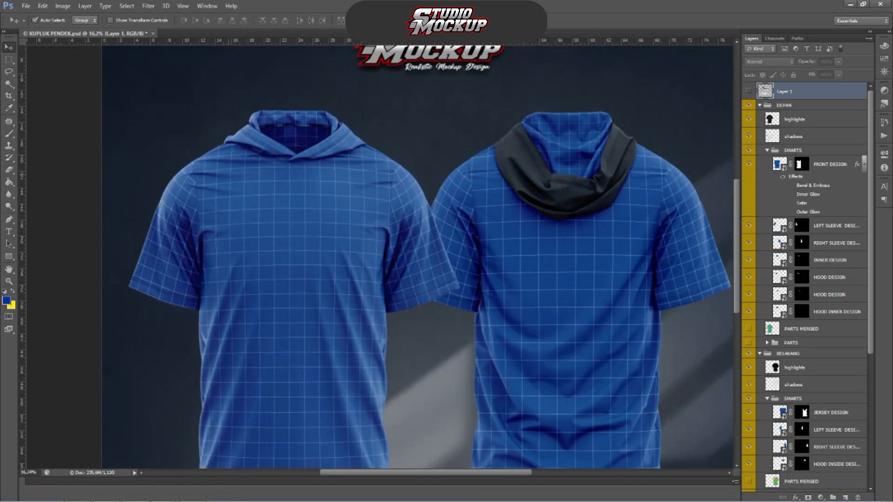
pyautogui.scroll(7, 272, 193)
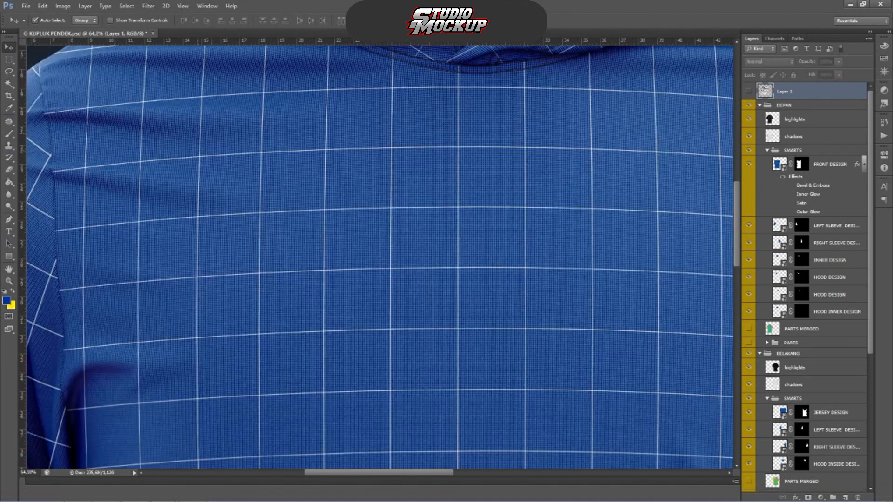
pyautogui.scroll(-9, 200, 203)
pyautogui.scroll(-3, 196, 206)
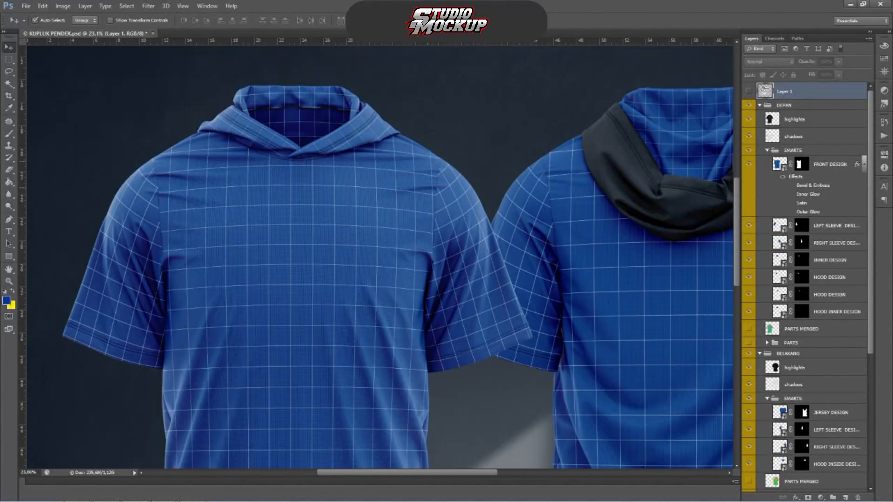
pyautogui.scroll(15, 561, 199)
pyautogui.scroll(-7, 395, 316)
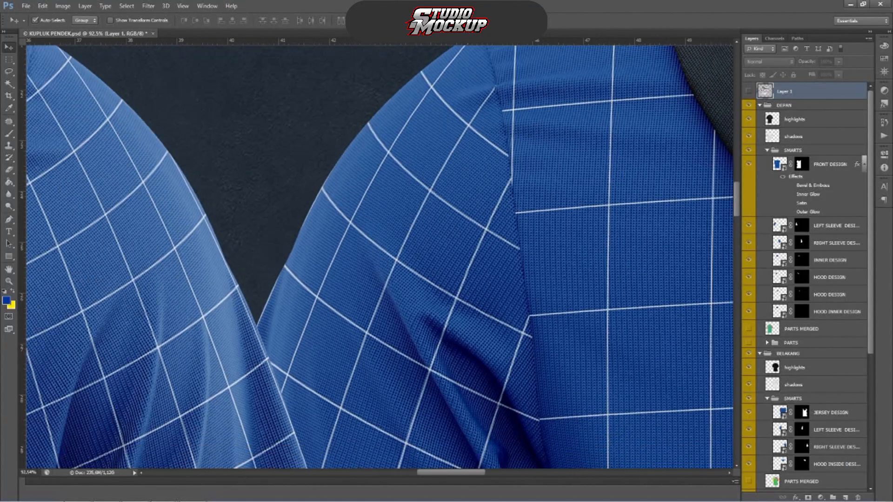
pyautogui.scroll(-2, 362, 255)
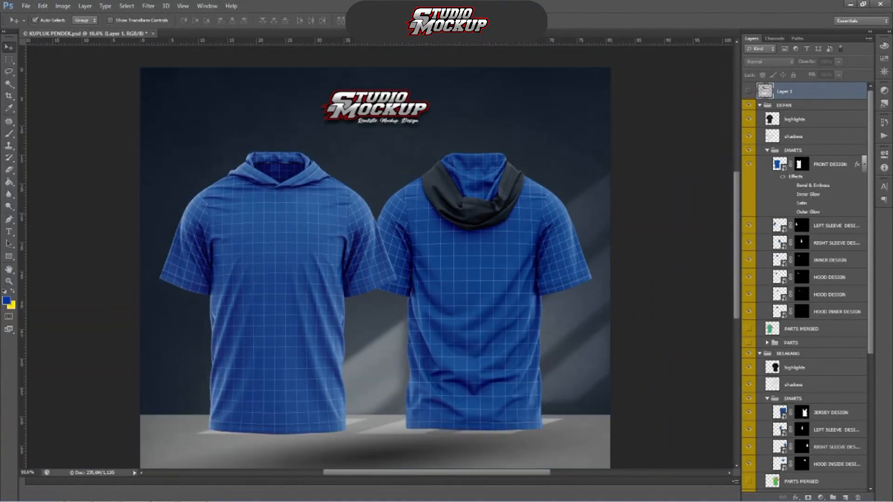
pyautogui.scroll(2, 363, 256)
pyautogui.scroll(-1, 363, 256)
pyautogui.scroll(-1, 414, 231)
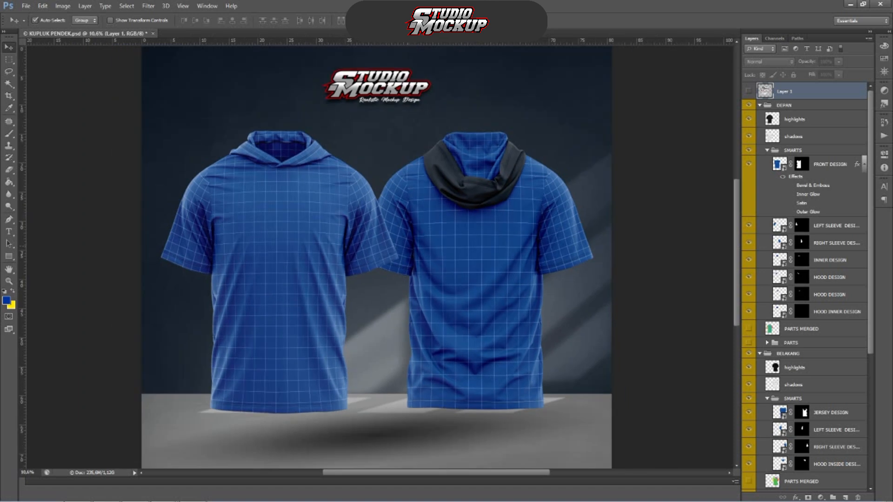
pyautogui.scroll(1, 256, 179)
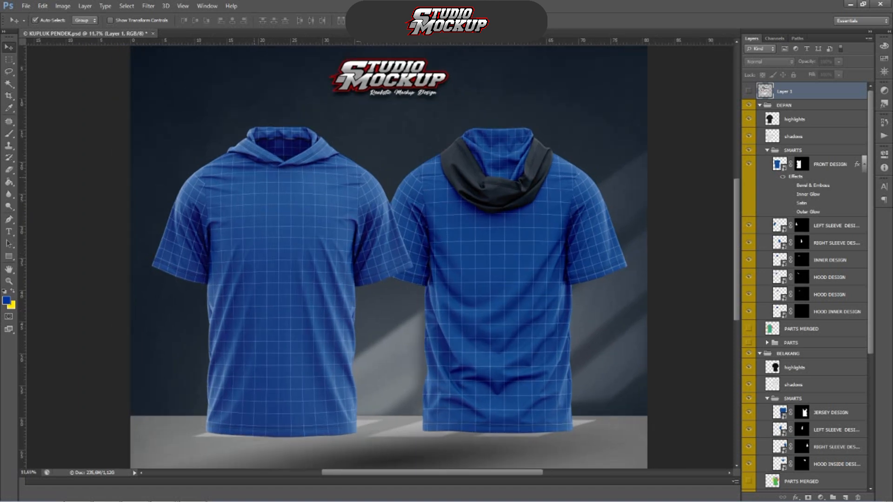
pyautogui.scroll(-1, 258, 184)
pyautogui.scroll(-4, 254, 178)
pyautogui.scroll(3, 255, 177)
pyautogui.scroll(1, 249, 185)
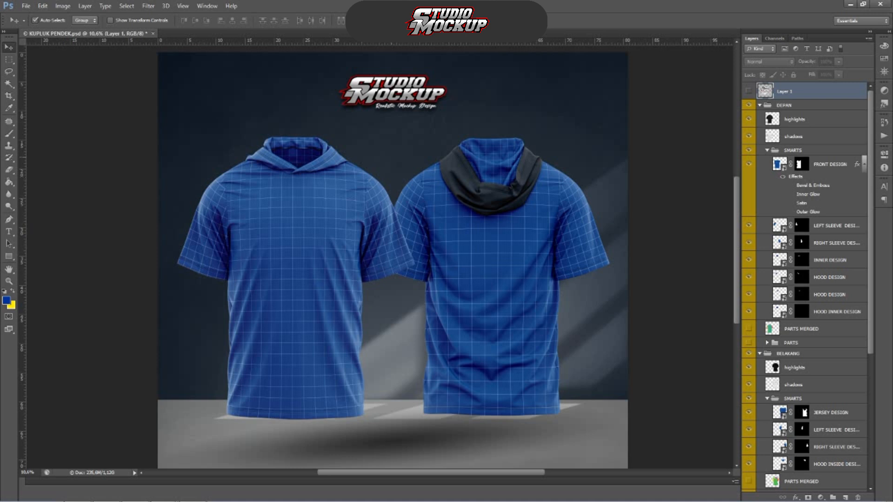
pyautogui.scroll(-1, 249, 181)
pyautogui.click(780, 164)
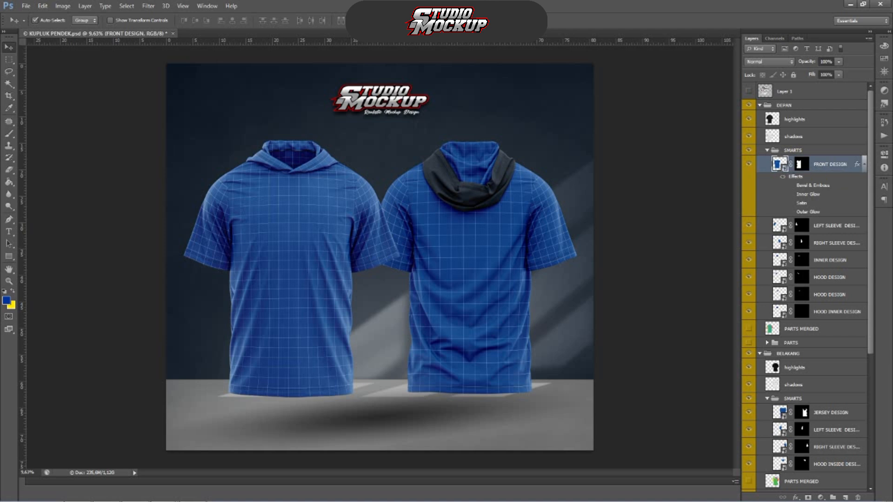
pyautogui.click(637, 260)
# - Switch to CorelDRAW and bring up the Untitled-1 document containing the jersey pattern pieces
pyautogui.moveTo(162, 500)
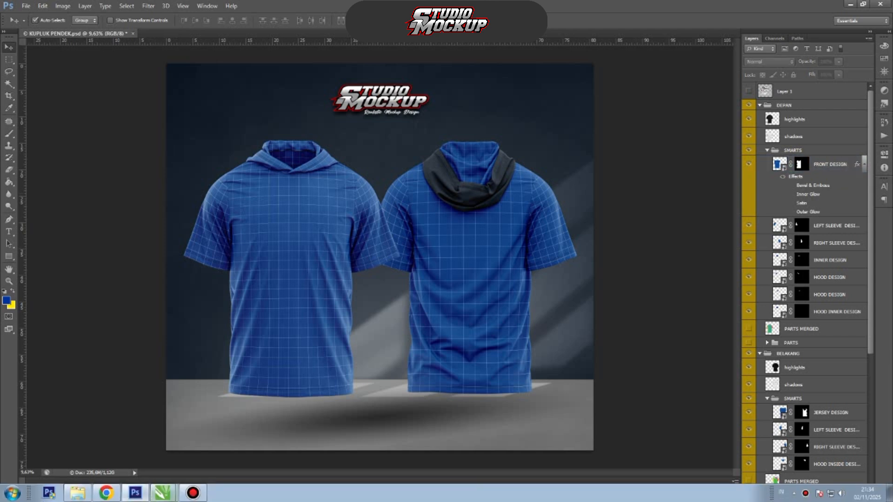
pyautogui.click(181, 465)
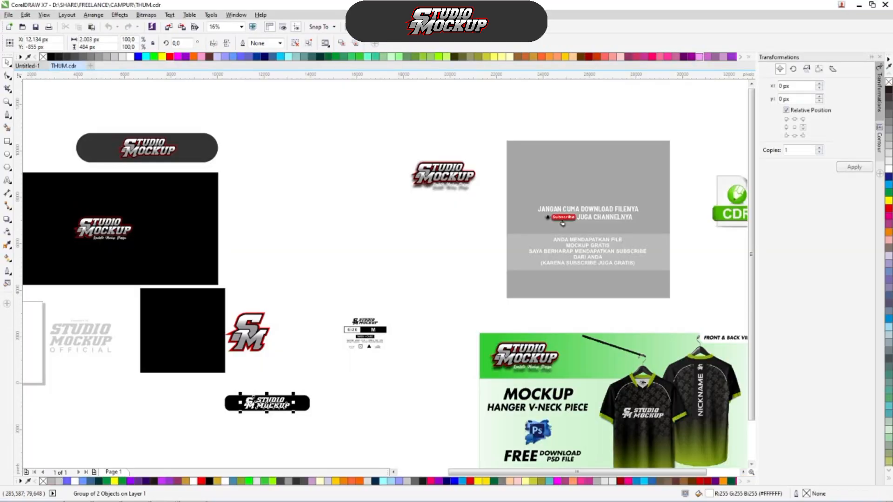
pyautogui.hotkey('ctrl', 'Tab')
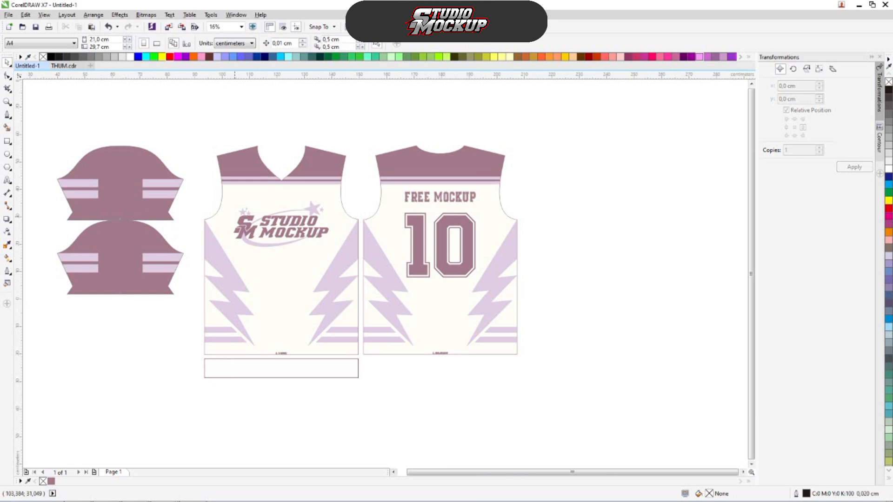
# - Export only the STUDIO MOCKUP logo group from the front panel as a PNG named 4, replacing the existing file
pyautogui.scroll(2, 265, 221)
pyautogui.moveTo(132, 156); pyautogui.dragTo(449, 333)
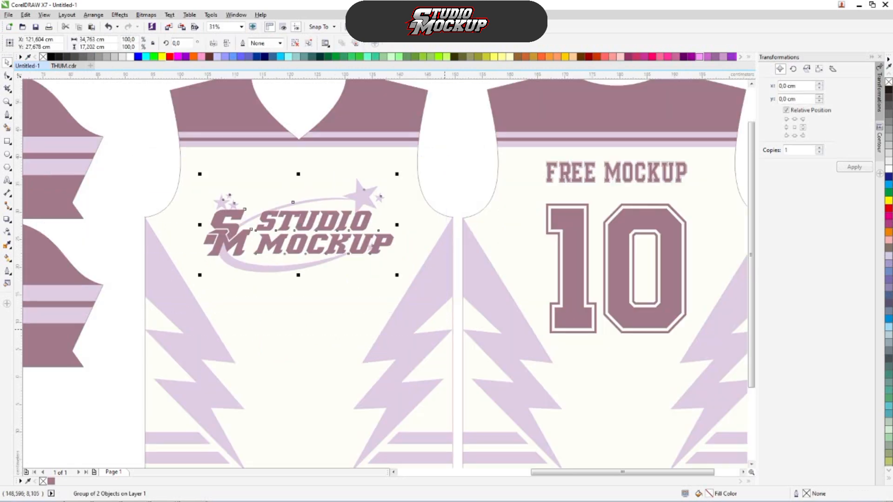
pyautogui.scroll(-2, 383, 175)
pyautogui.hotkey('ctrl', 'e')
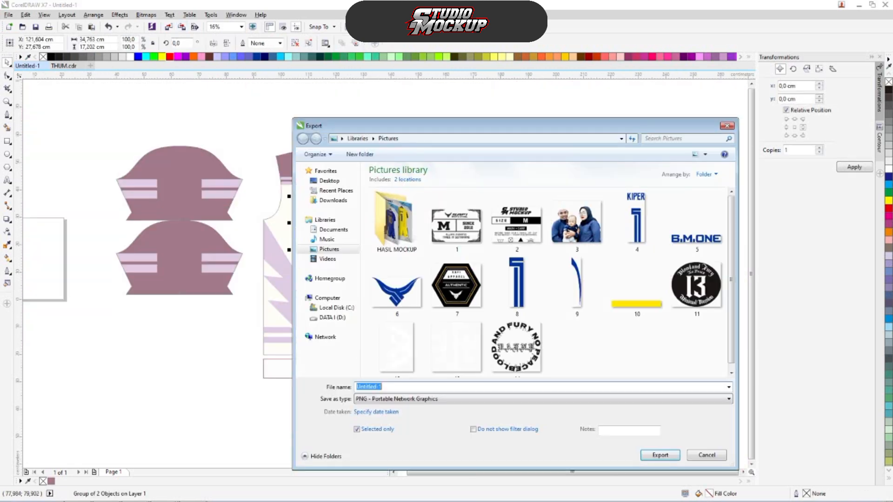
pyautogui.doubleClick(577, 221)
pyautogui.click(503, 255)
pyautogui.doubleClick(636, 221)
pyautogui.click(468, 256)
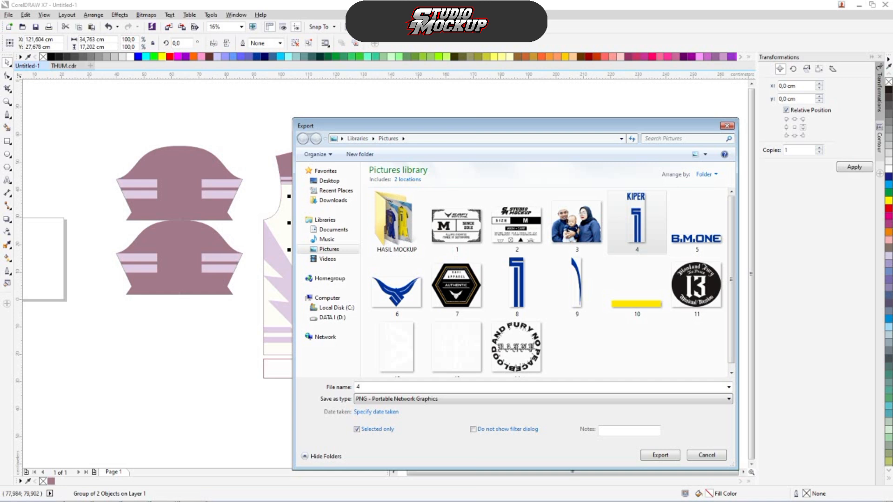
pyautogui.press('Return')
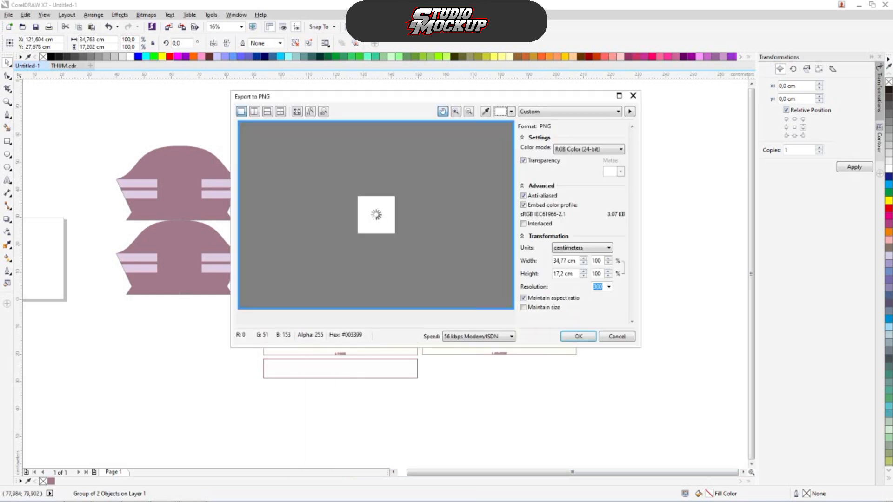
# - Set the logo's PNG export resolution to 100 and complete the export
pyautogui.click(608, 287)
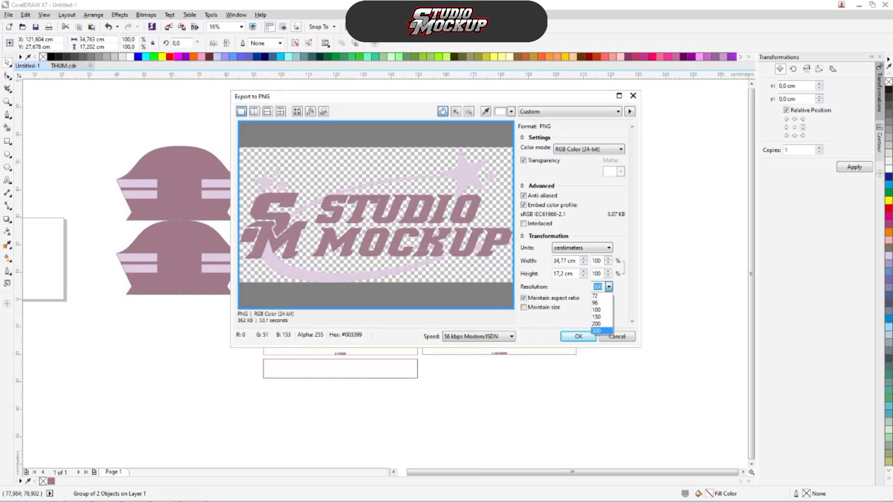
pyautogui.click(602, 309)
pyautogui.click(578, 336)
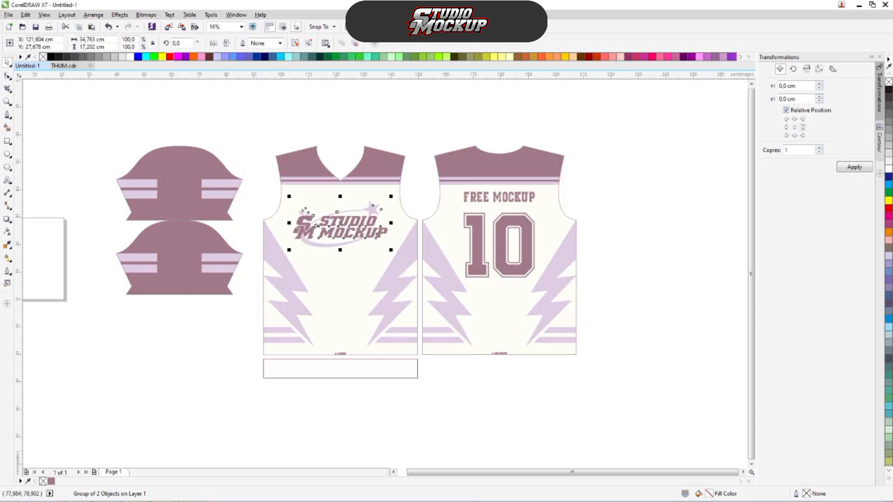
# - Export the back panel's FREE MOCKUP text and number 10 as a PNG named 5, replacing the existing file
pyautogui.moveTo(632, 179); pyautogui.dragTo(458, 315)
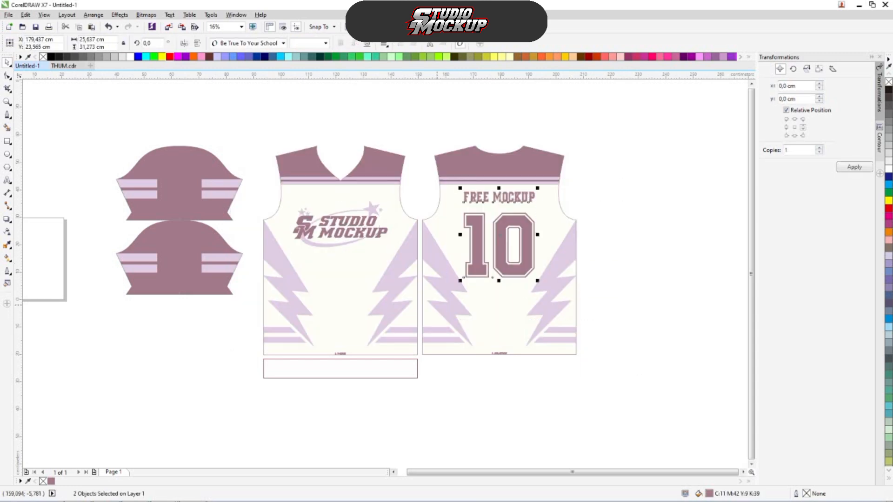
pyautogui.hotkey('ctrl', 'e')
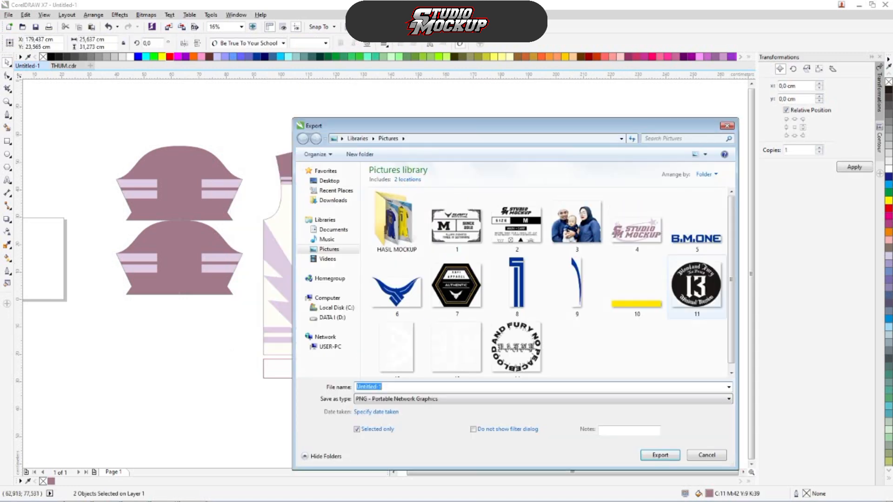
pyautogui.press('Return')
pyautogui.click(469, 255)
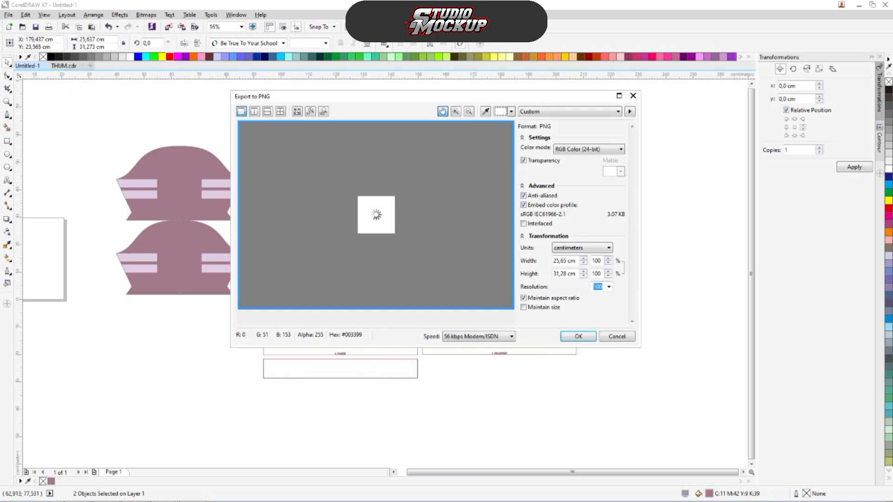
pyautogui.click(578, 336)
pyautogui.click(612, 333)
# - Export the front panel's PowerClip contents as a PNG named 6, replacing the existing file, and finish editing the PowerClip
pyautogui.rightClick(369, 284)
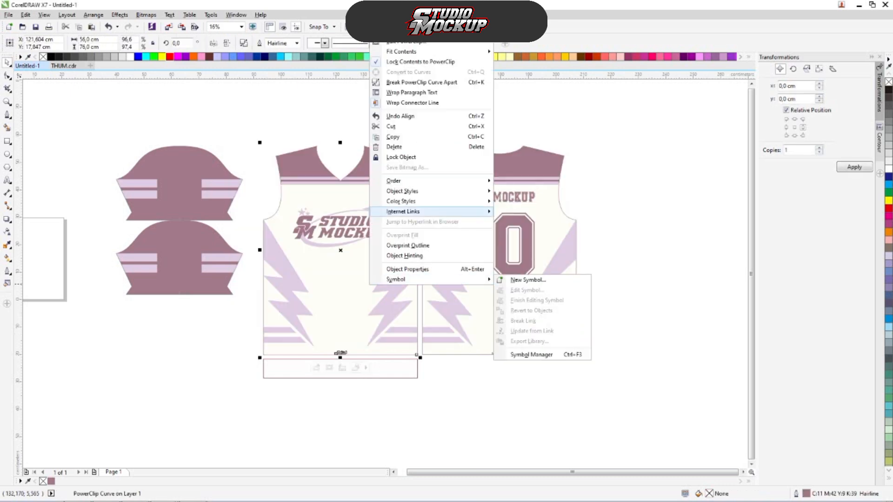
pyautogui.click(405, 41)
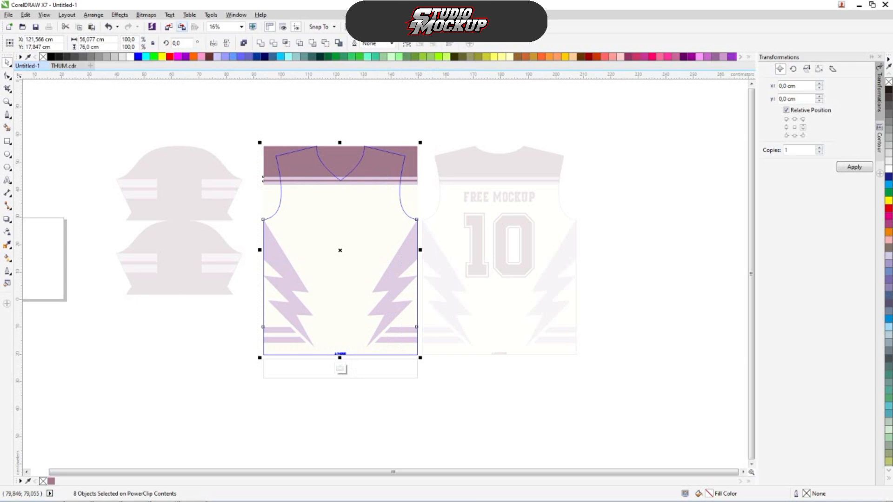
pyautogui.hotkey('ctrl', 'e')
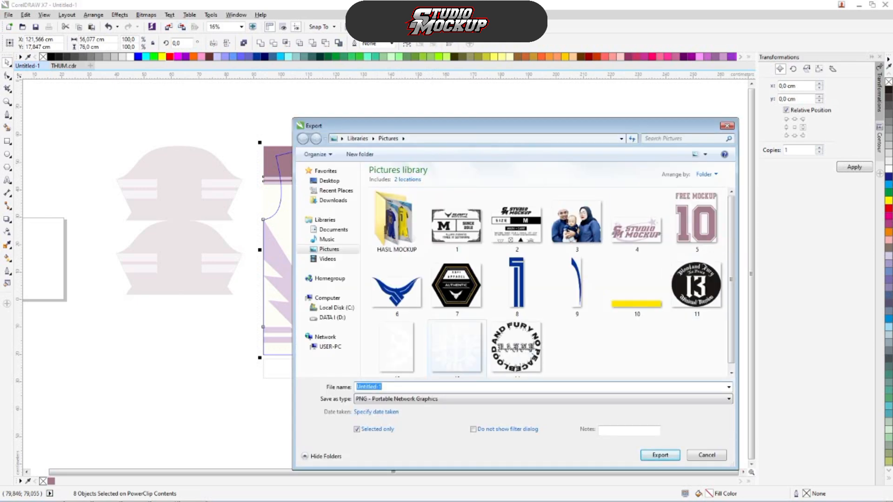
pyautogui.doubleClick(397, 289)
pyautogui.click(468, 255)
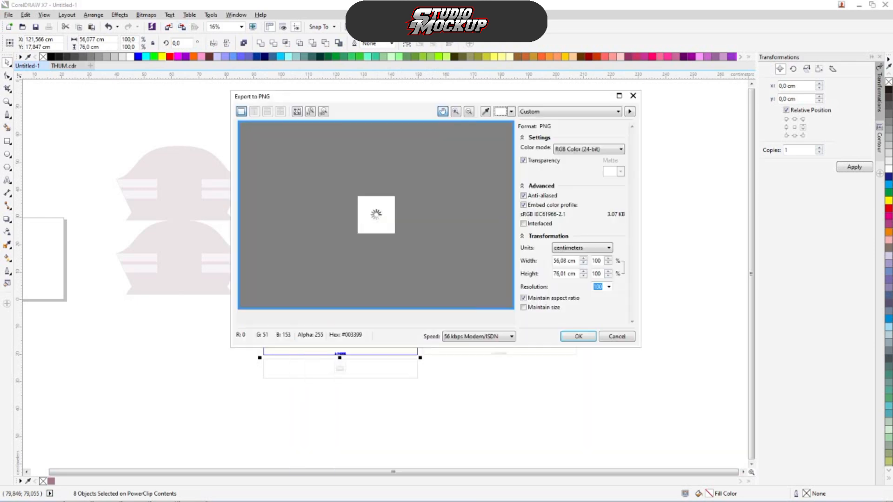
pyautogui.press('Return')
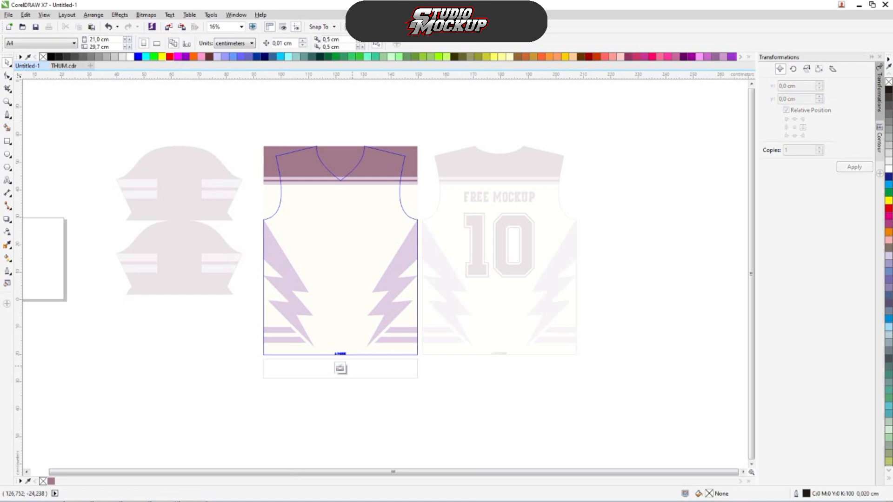
pyautogui.click(341, 368)
pyautogui.click(340, 386)
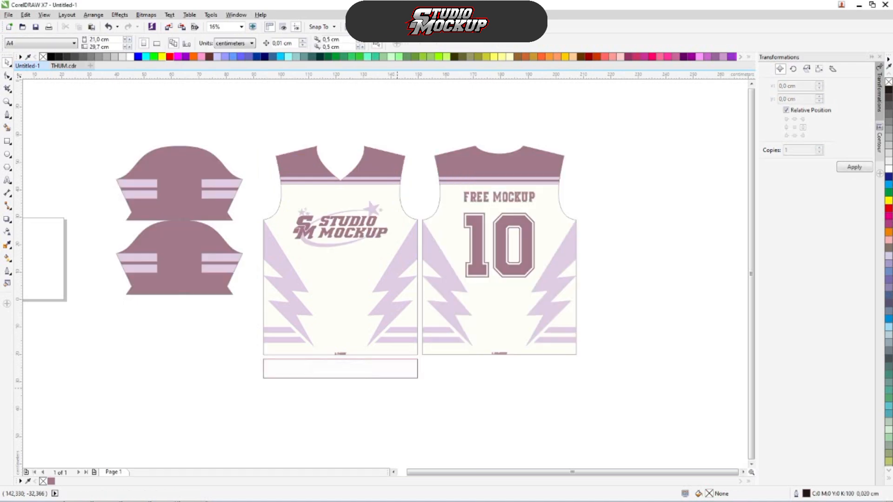
# - Open the upper sleeve's PowerClip contents and export its right pair of stripes as a PNG named 7, replacing the existing file
pyautogui.scroll(-1, 305, 279)
pyautogui.scroll(2, 419, 310)
pyautogui.scroll(-2, 419, 209)
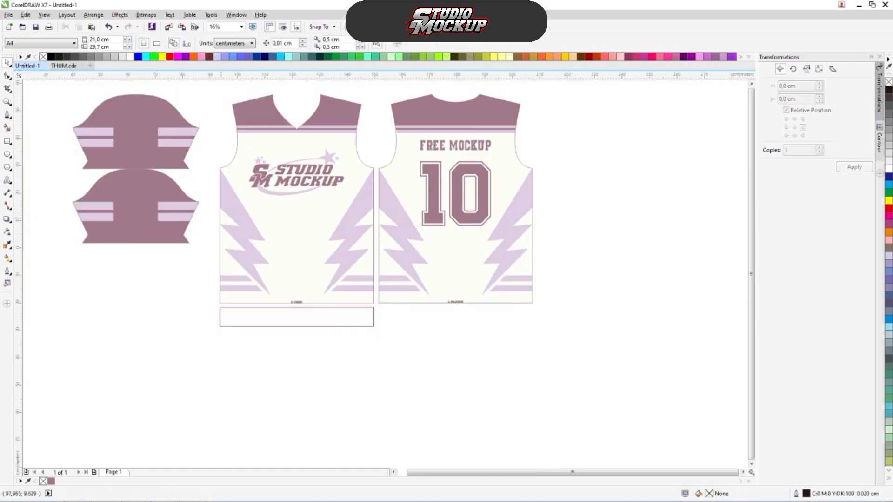
pyautogui.rightClick(149, 140)
pyautogui.click(180, 180)
pyautogui.click(180, 142)
pyautogui.moveTo(214, 154); pyautogui.dragTo(150, 112)
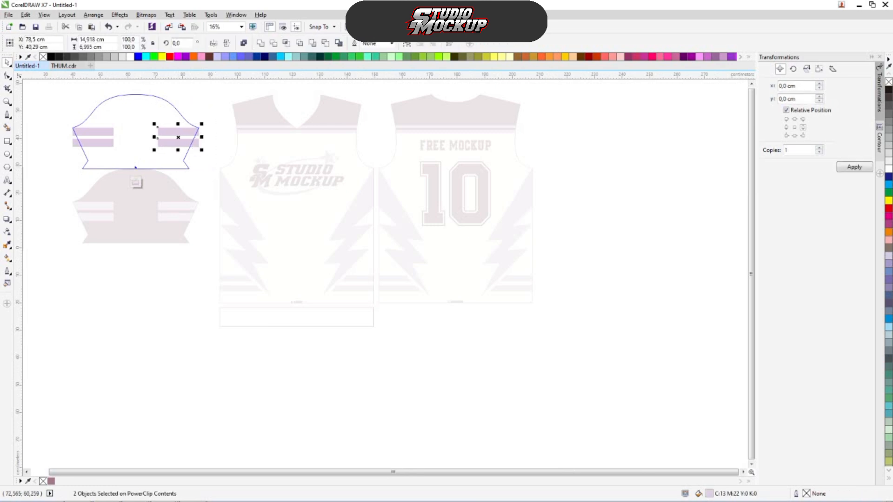
pyautogui.click(182, 27)
pyautogui.doubleClick(456, 289)
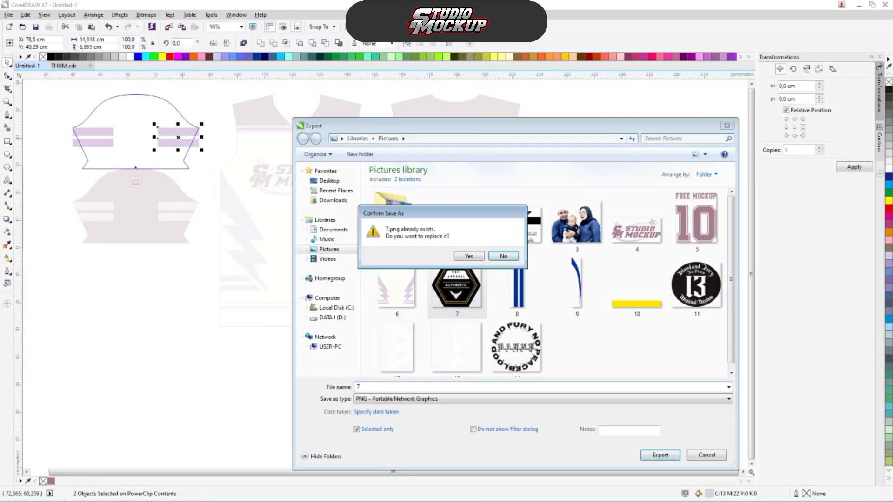
pyautogui.click(469, 255)
pyautogui.click(579, 337)
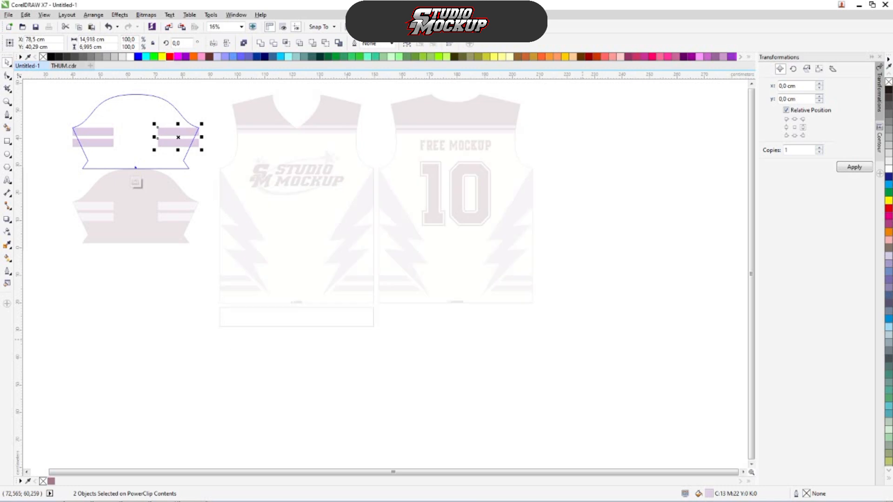
# - Finish editing the upper sleeve's PowerClip contents
pyautogui.scroll(-2, 537, 300)
pyautogui.click(595, 276)
pyautogui.click(337, 247)
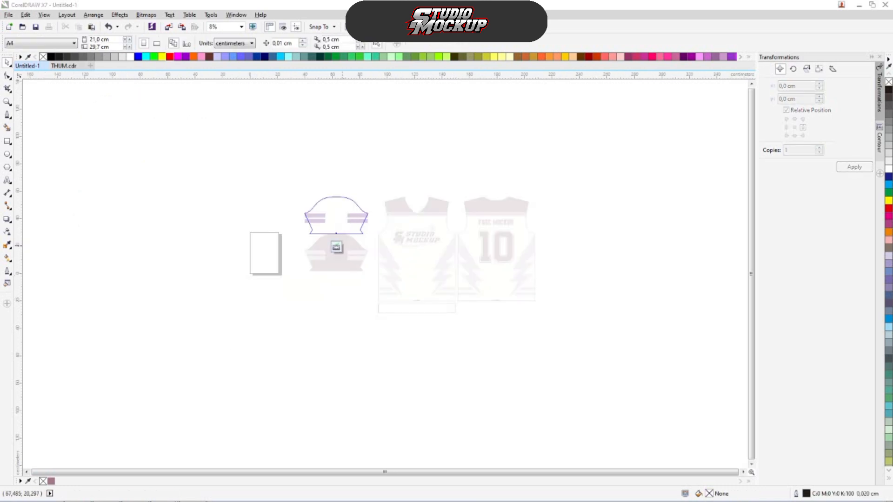
pyautogui.click(374, 162)
pyautogui.scroll(2, 397, 345)
# - Switch to Photoshop, open the FRONT DESIGN smart object's contents and add a vertical and a horizontal guide through the canvas centre
pyautogui.moveTo(193, 501)
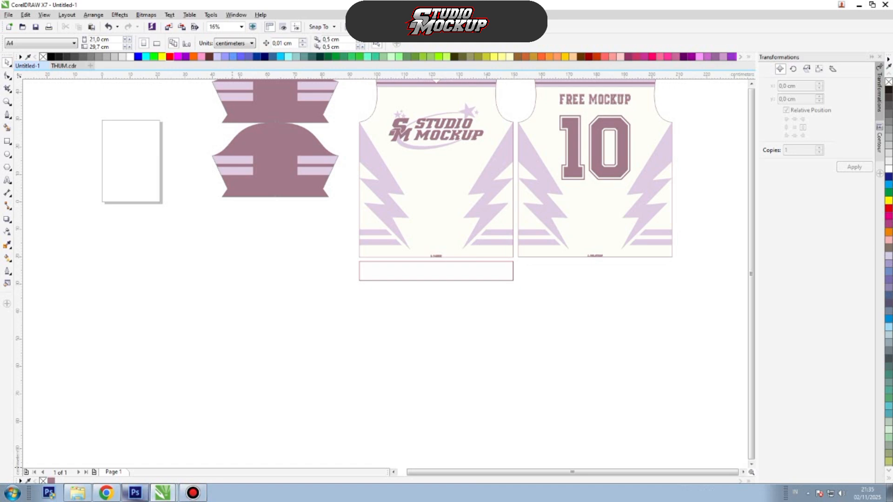
pyautogui.click(135, 493)
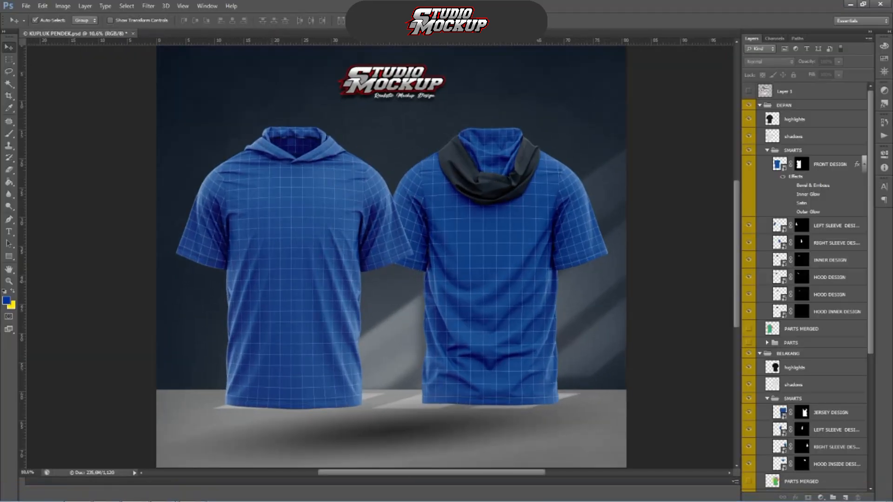
pyautogui.click(779, 164)
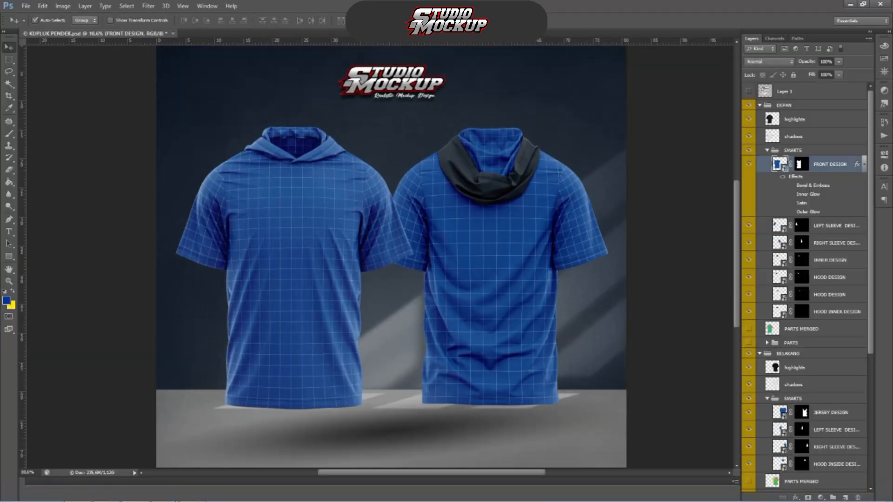
pyautogui.scroll(-2, 380, 257)
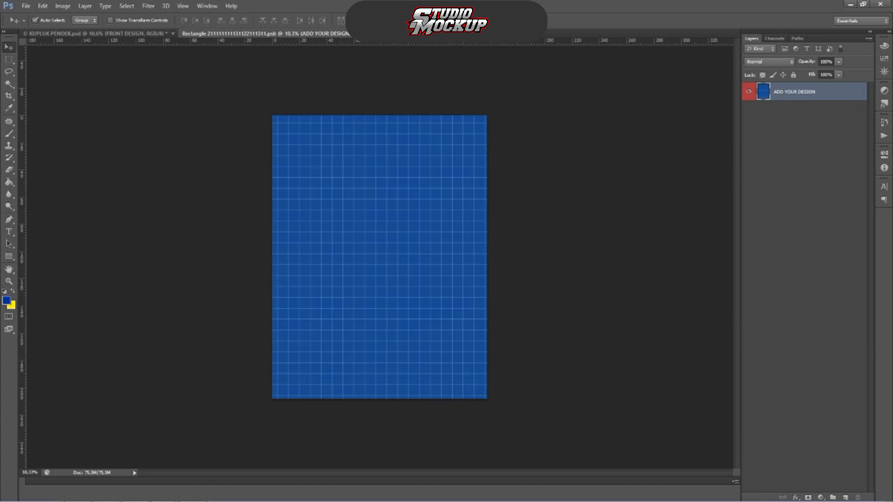
pyautogui.moveTo(22, 172); pyautogui.dragTo(379, 169)
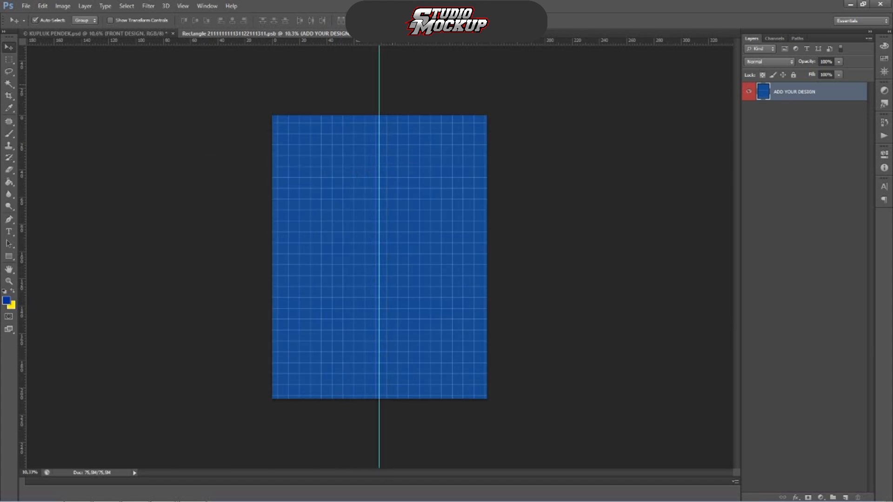
pyautogui.moveTo(378, 41); pyautogui.dragTo(391, 257)
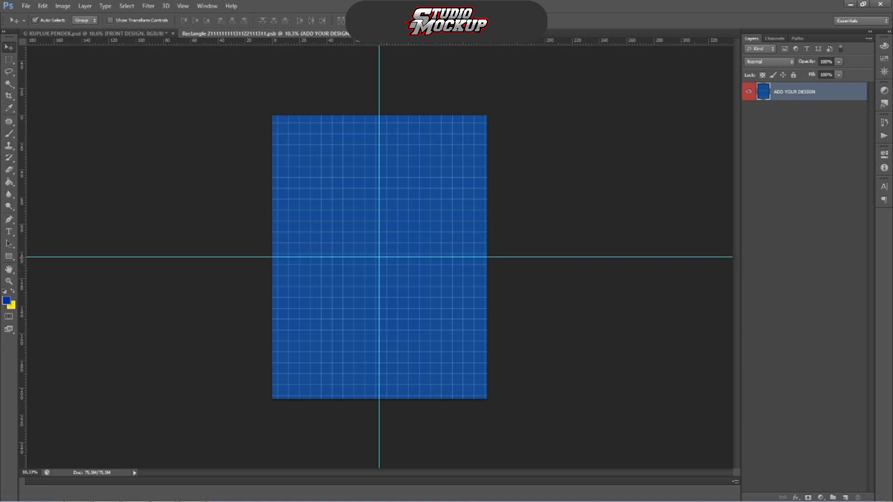
# - Open the exported front panel PNG from the Pictures library and bring it into the front design document, horizontally centred on the guide
pyautogui.click(26, 5)
pyautogui.click(33, 22)
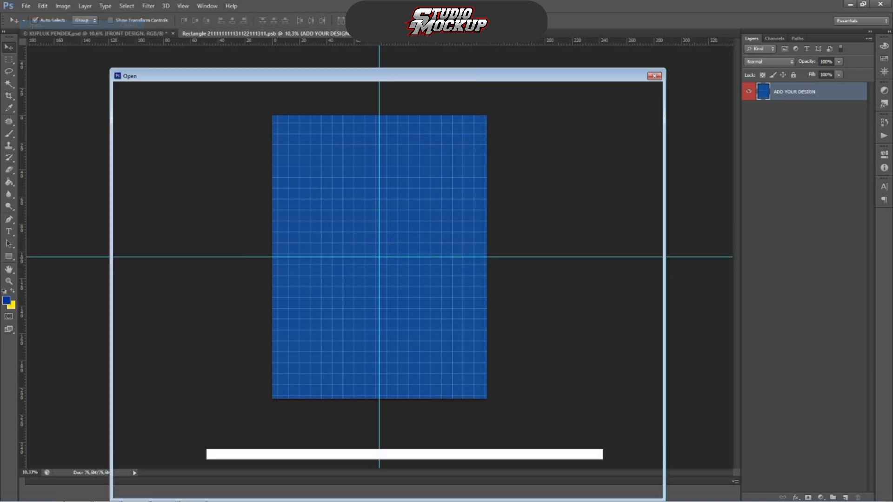
pyautogui.click(139, 170)
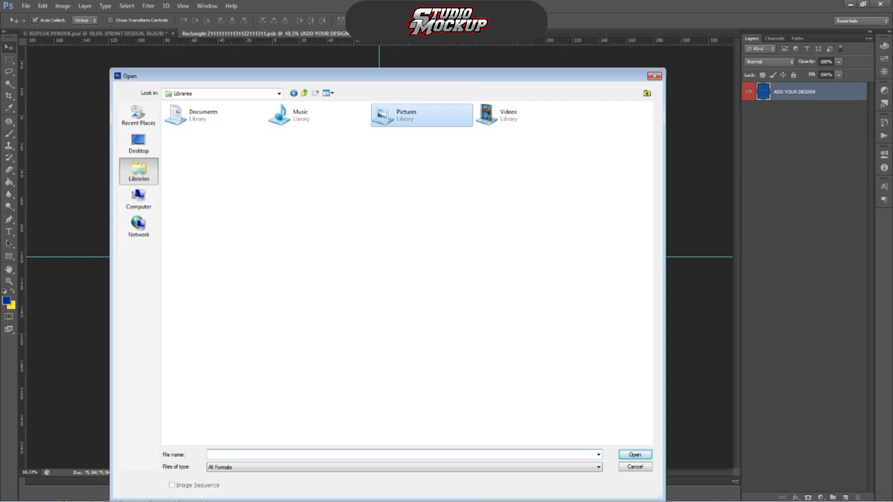
pyautogui.doubleClick(400, 114)
pyautogui.doubleClick(550, 133)
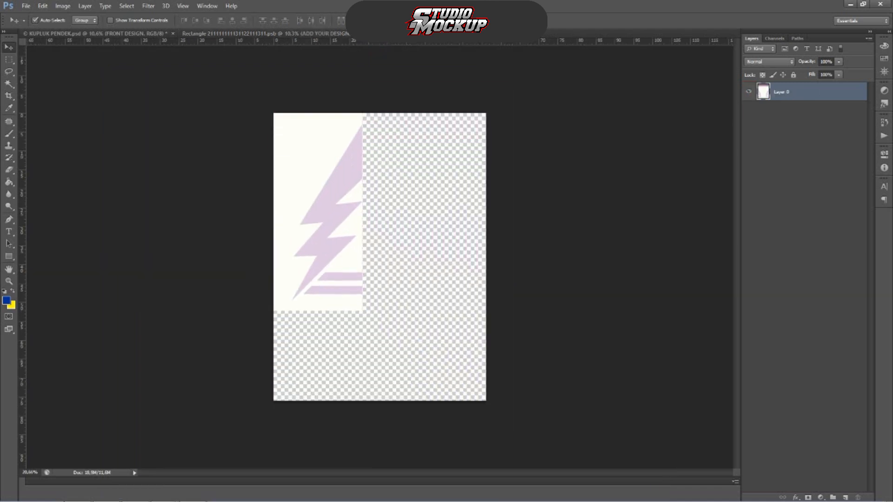
pyautogui.moveTo(260, 34); pyautogui.dragTo(380, 167)
pyautogui.scroll(1, 391, 160)
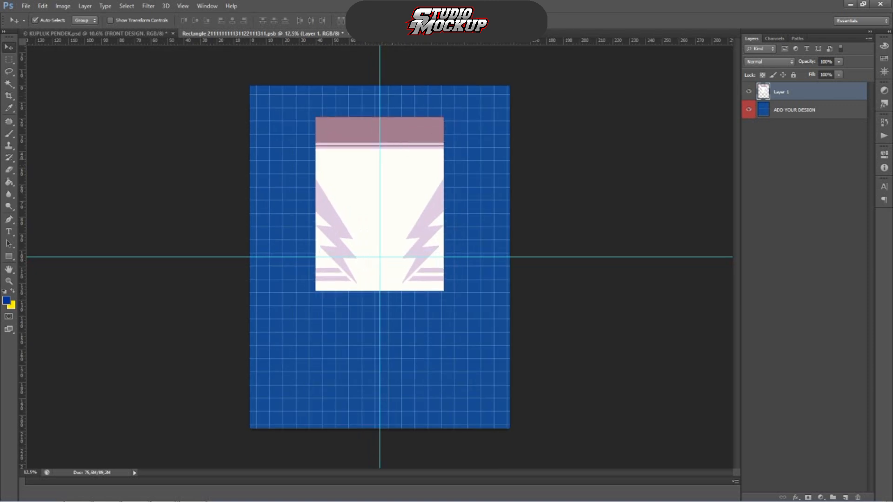
# - Stretch the front panel artwork to about 202% width and 197% height so it covers the whole canvas, apply the transform and save
pyautogui.hotkey('ctrl', 't')
pyautogui.scroll(-2, 398, 181)
pyautogui.moveTo(398, 181); pyautogui.dragTo(398, 159)
pyautogui.moveTo(380, 258); pyautogui.dragTo(380, 376)
pyautogui.moveTo(336, 257); pyautogui.dragTo(289, 257)
pyautogui.moveTo(424, 257); pyautogui.dragTo(470, 257)
pyautogui.hotkey('ctrl', '0')
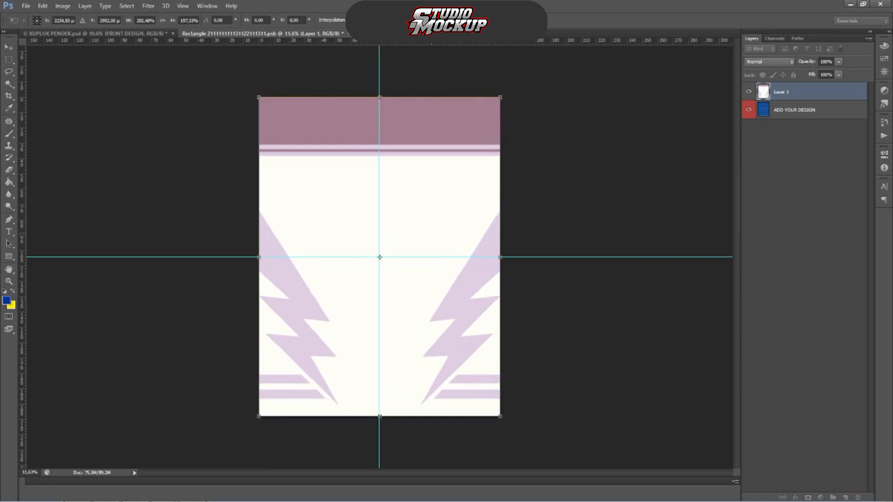
pyautogui.hotkey('ctrl', 's')
pyautogui.press('Return')
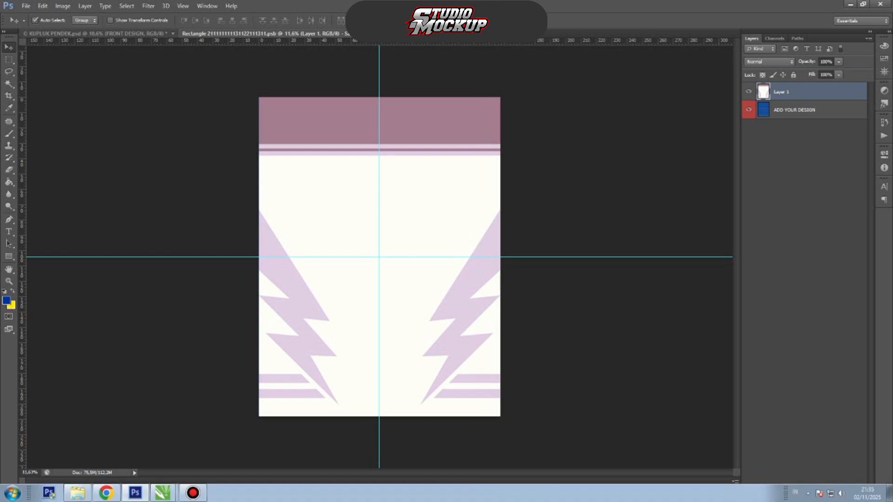
# - Narrow the front panel artwork equally from both sides about the vertical guide, keeping its full height, apply the transform and save
pyautogui.hotkey('ctrl', 'Tab')
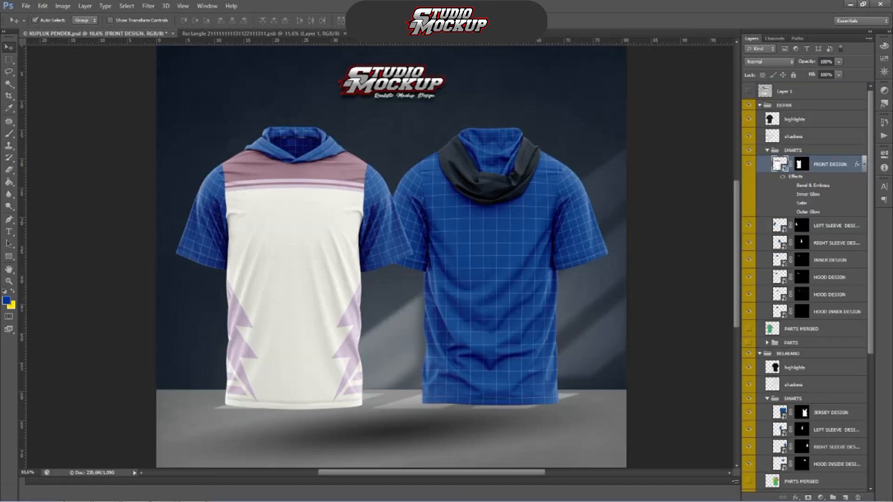
pyautogui.scroll(-1, 320, 214)
pyautogui.scroll(3, 321, 214)
pyautogui.scroll(-3, 320, 214)
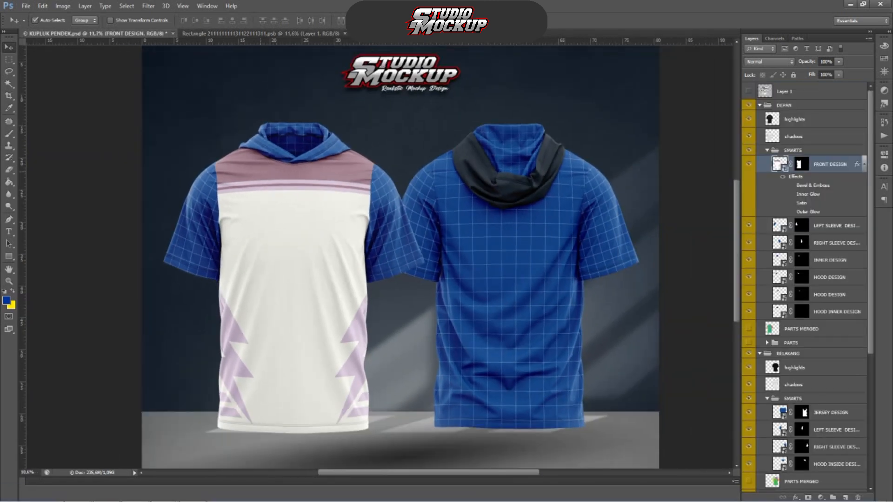
pyautogui.hotkey('ctrl', 'Tab')
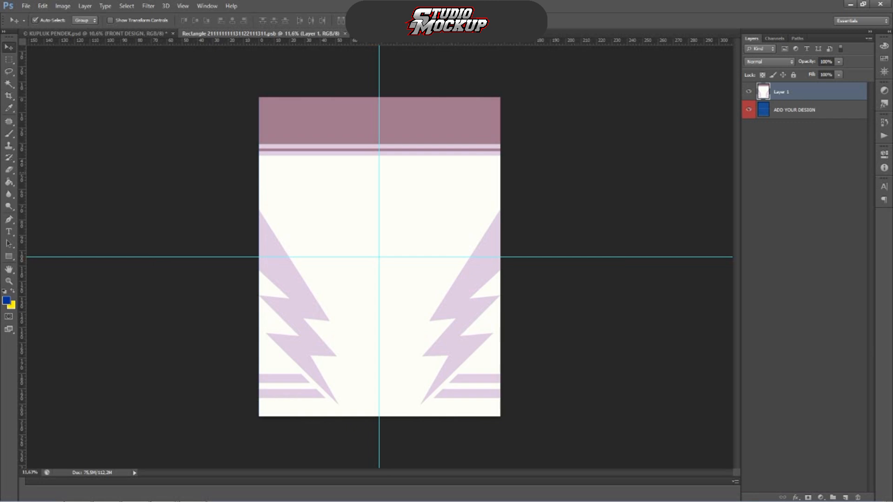
pyautogui.hotkey('ctrl', 't')
pyautogui.moveTo(500, 258); pyautogui.dragTo(455, 247)
pyautogui.scroll(2, 455, 247)
pyautogui.hotkey('ctrl', 's')
pyautogui.press('Return')
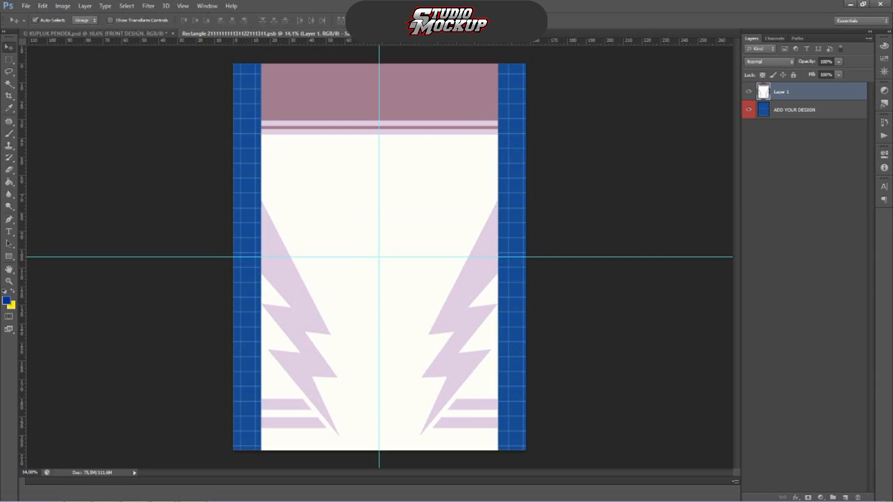
# - Sample the front panel's mauve as the background colour and the lightning shapes' lavender as the foreground colour
pyautogui.hotkey('ctrl', 'Tab')
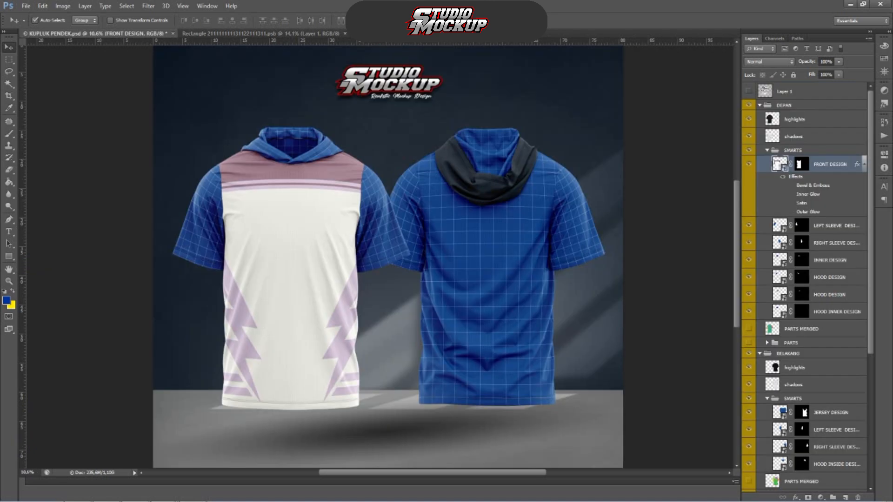
pyautogui.scroll(3, 251, 232)
pyautogui.scroll(-3, 251, 232)
pyautogui.scroll(3, 265, 236)
pyautogui.scroll(3, 265, 186)
pyautogui.click(288, 33)
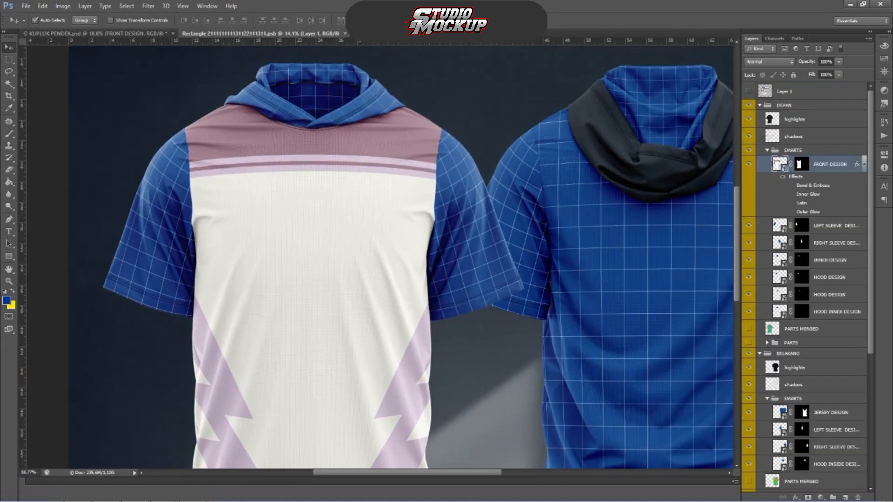
pyautogui.click(9, 108)
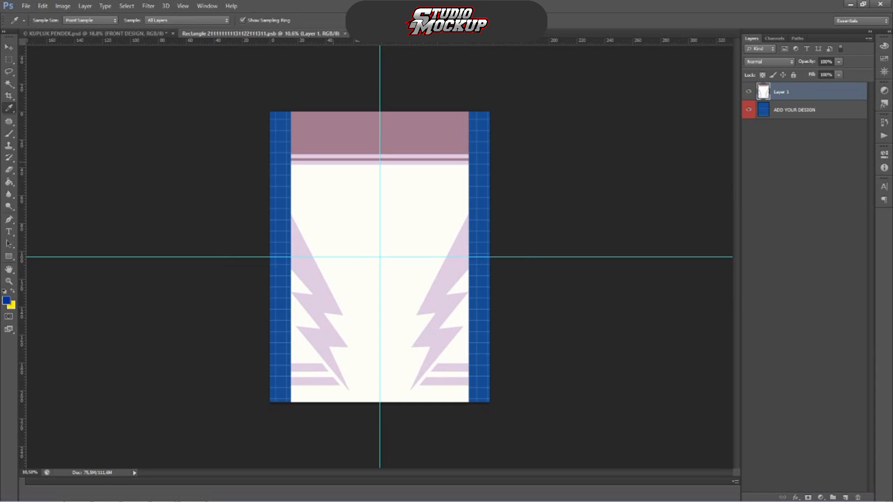
pyautogui.scroll(2, 380, 256)
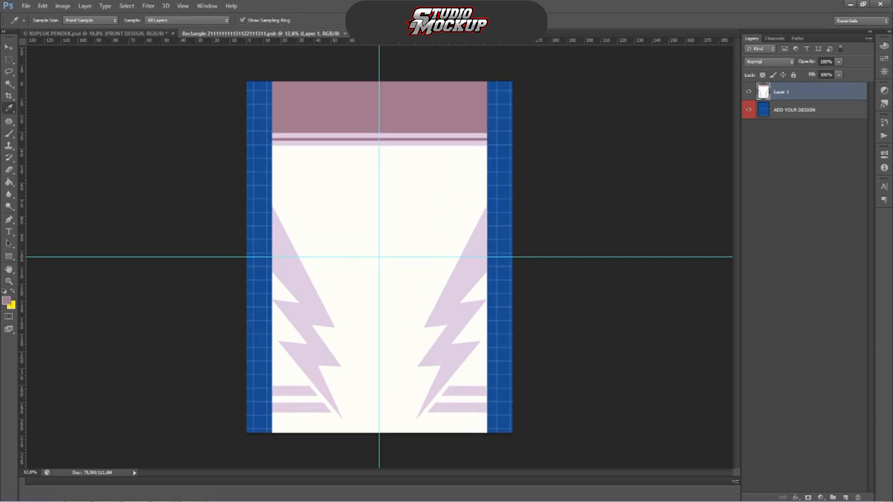
pyautogui.hotkey('ctrl', '+')
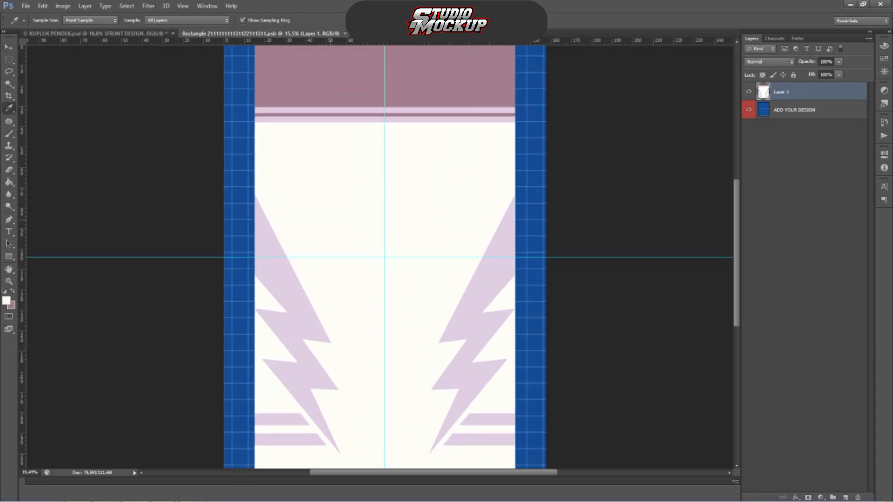
pyautogui.click(281, 288)
pyautogui.click(9, 47)
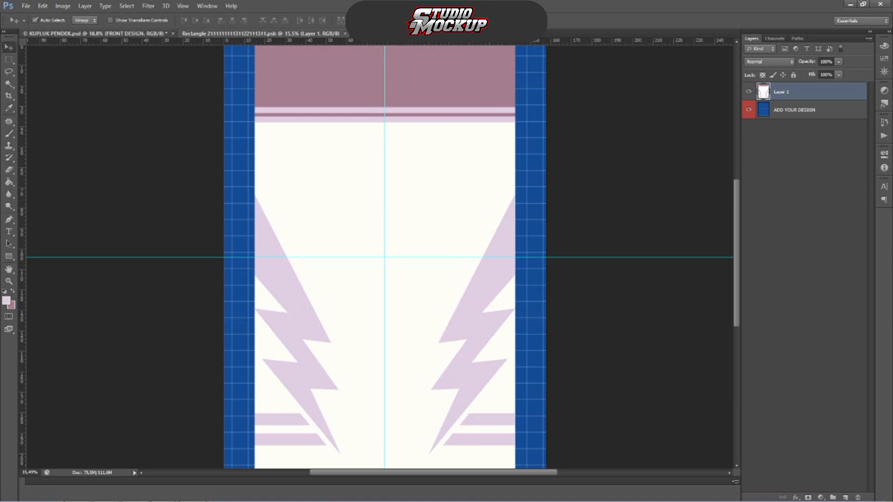
# - Open the STUDIO MOCKUP logo PNG from the Pictures library and place it on the upper chest of the front design, centred on the guide
pyautogui.click(97, 33)
pyautogui.scroll(-2, 210, 184)
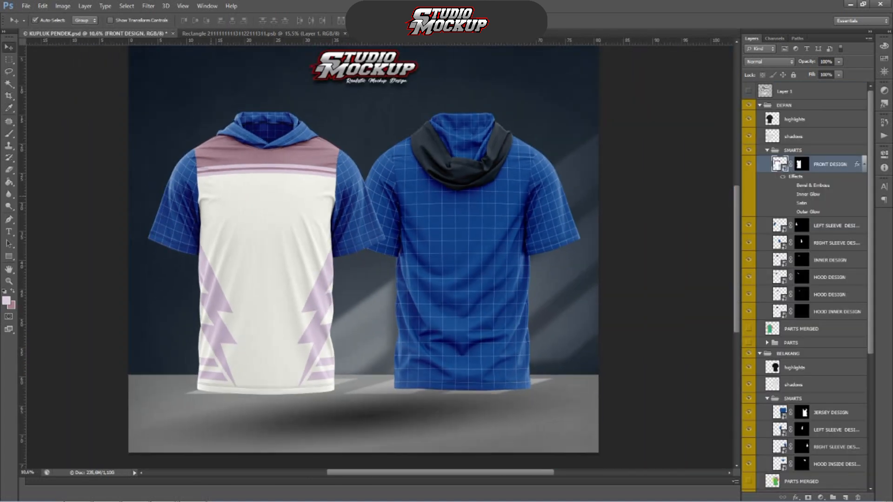
pyautogui.scroll(-1, 211, 196)
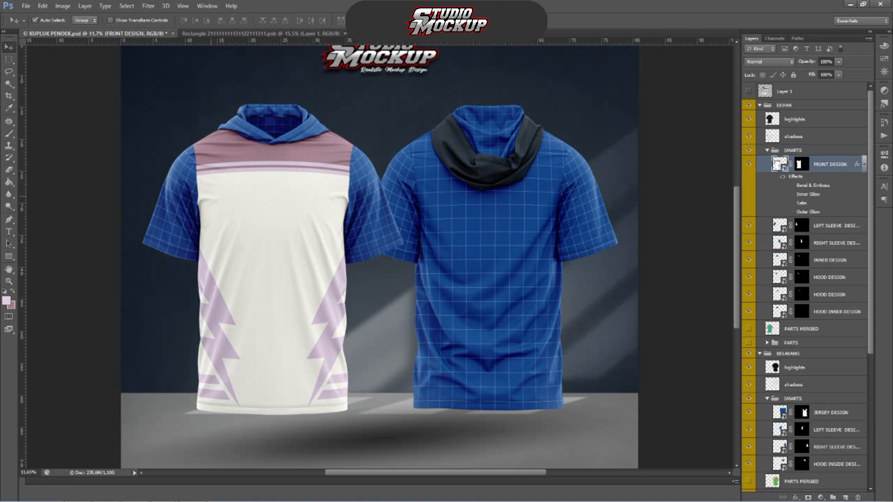
pyautogui.scroll(3, 217, 197)
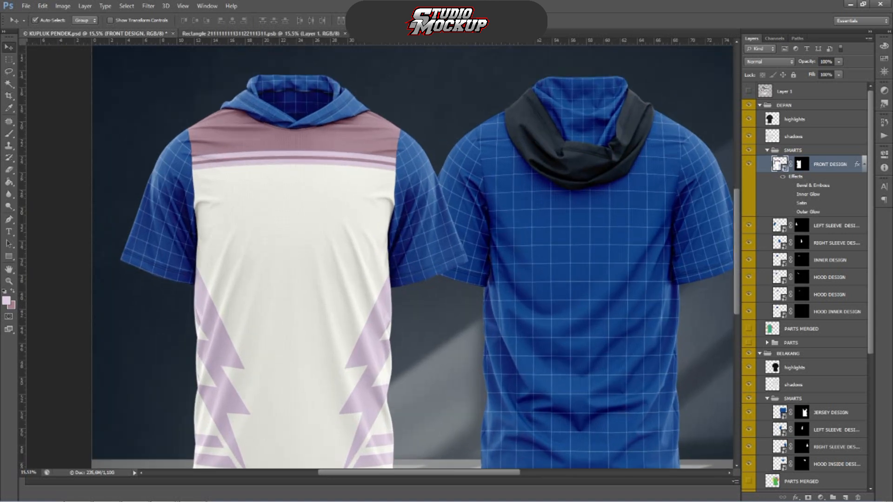
pyautogui.click(261, 33)
pyautogui.click(25, 5)
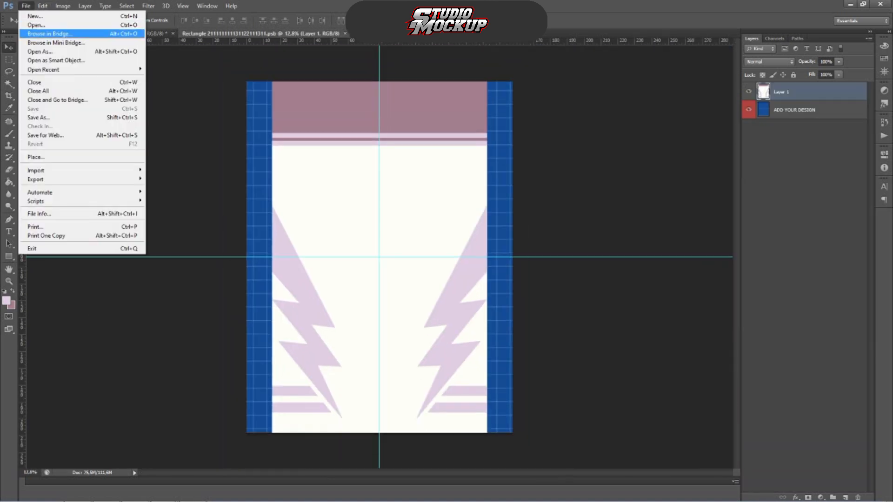
pyautogui.click(35, 25)
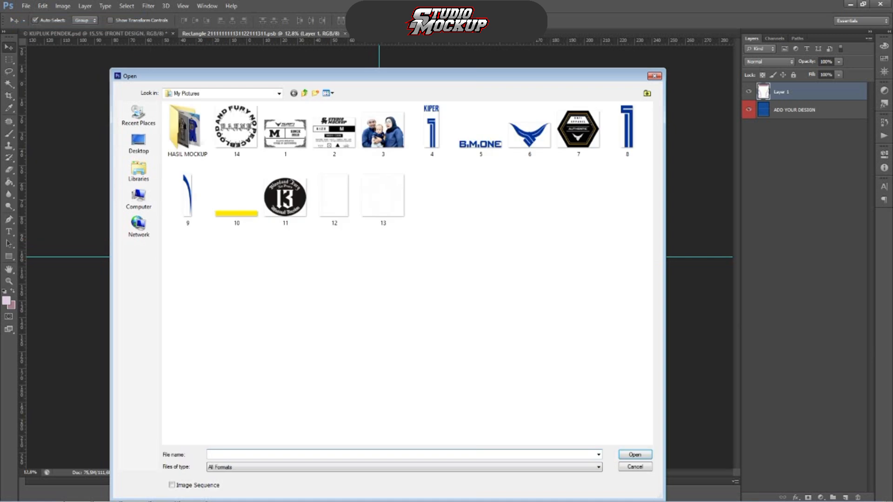
pyautogui.click(139, 170)
pyautogui.doubleClick(395, 114)
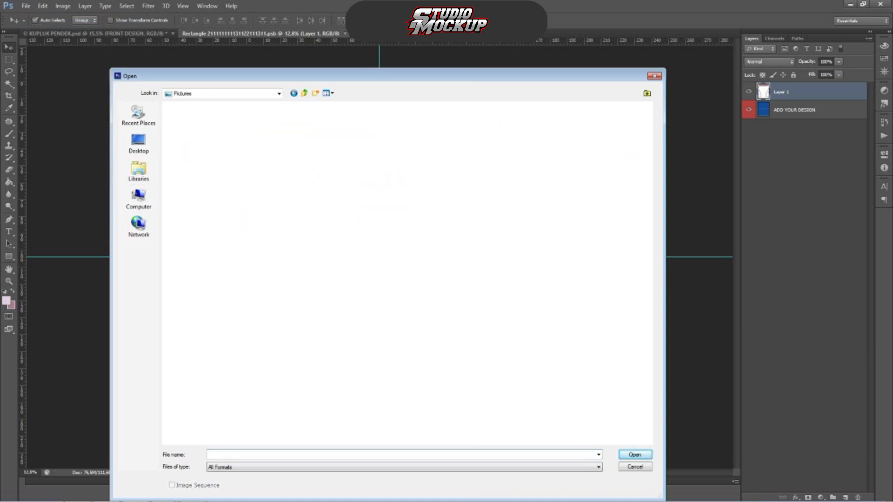
pyautogui.doubleClick(430, 135)
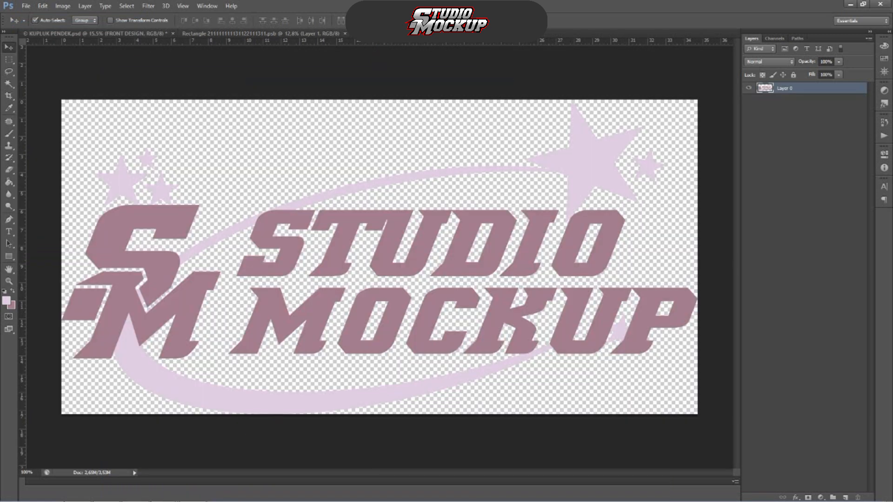
pyautogui.moveTo(387, 215); pyautogui.dragTo(379, 196)
pyautogui.scroll(4, 379, 199)
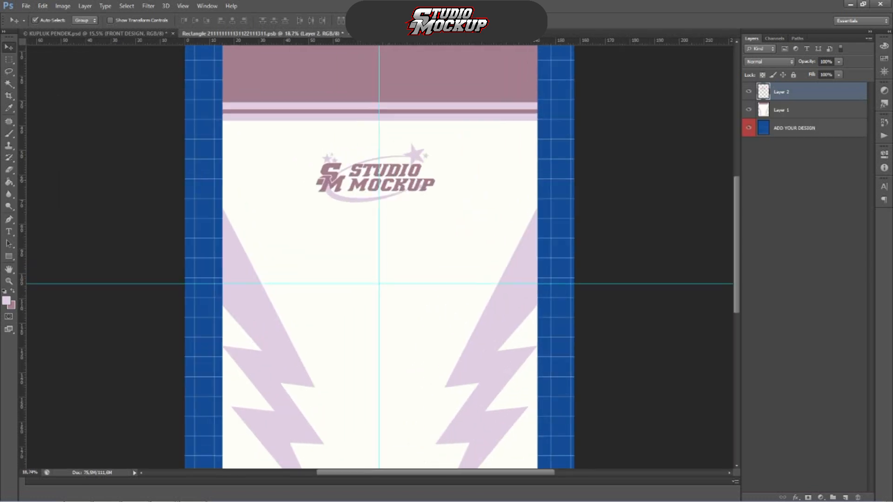
# - Scale the STUDIO MOCKUP logo proportionally to 164.11%, move it slightly lower on the chest along the vertical guide, and save
pyautogui.hotkey('ctrl', 't')
pyautogui.moveTo(435, 202); pyautogui.dragTo(512, 231)
pyautogui.moveTo(472, 188); pyautogui.dragTo(441, 219)
pyautogui.hotkey('ctrl', 's')
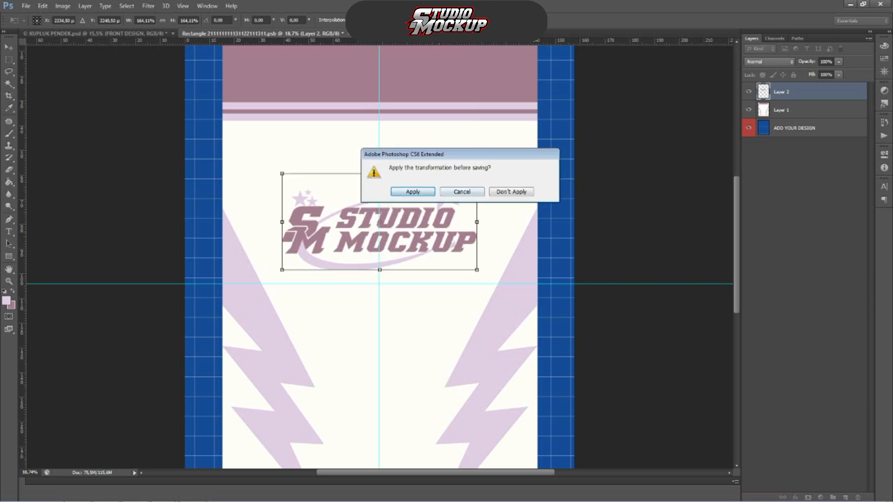
pyautogui.press('Return')
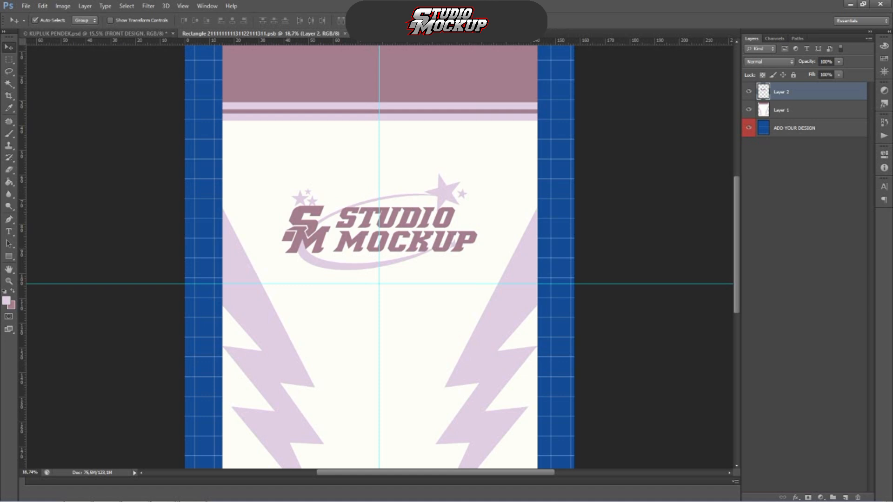
# - Return to the KUPLUK PENDEK mockup document and examine the logo's size and placement on the jersey front
pyautogui.click(151, 34)
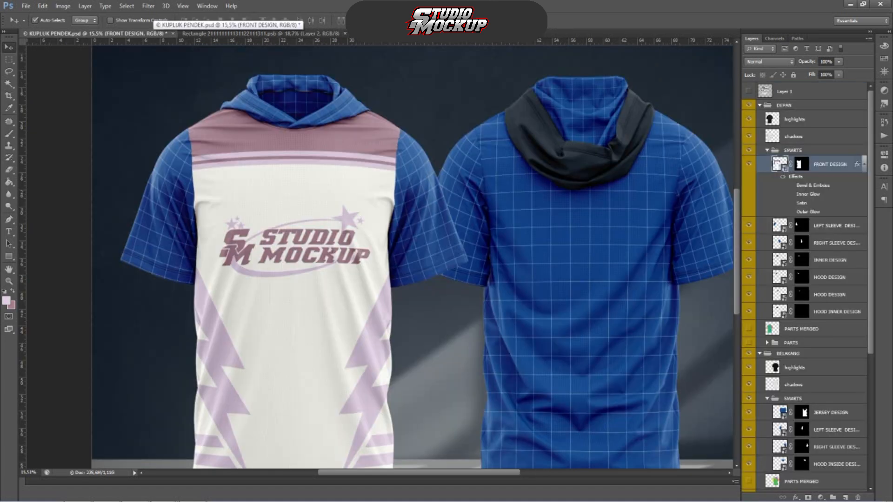
pyautogui.hotkey('ctrl', '0')
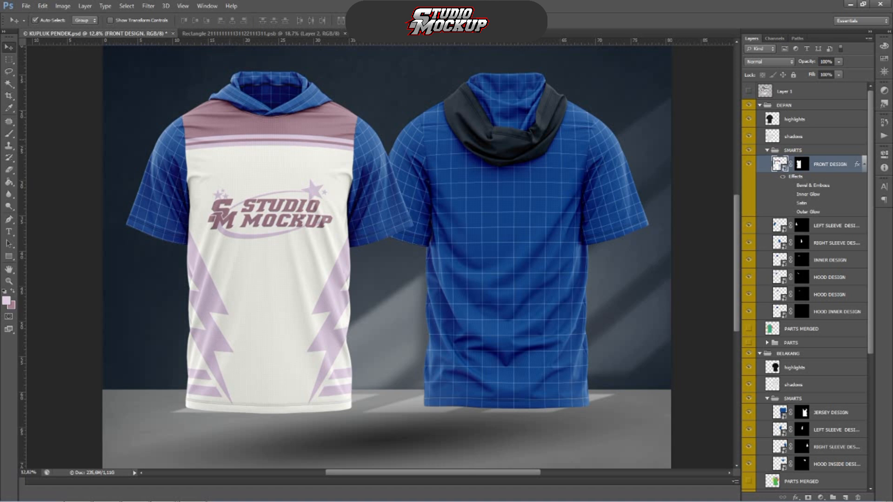
pyautogui.scroll(8, 246, 193)
pyautogui.scroll(-2, 246, 193)
pyautogui.scroll(-4, 240, 190)
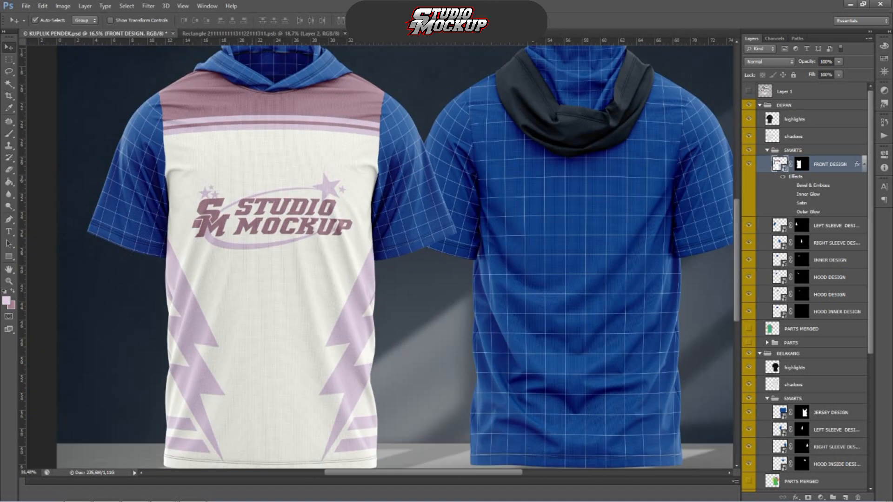
# - Open the LEFT SLEEVE DESIGN smart object of the jersey's front view for editing
pyautogui.scroll(-1, 259, 190)
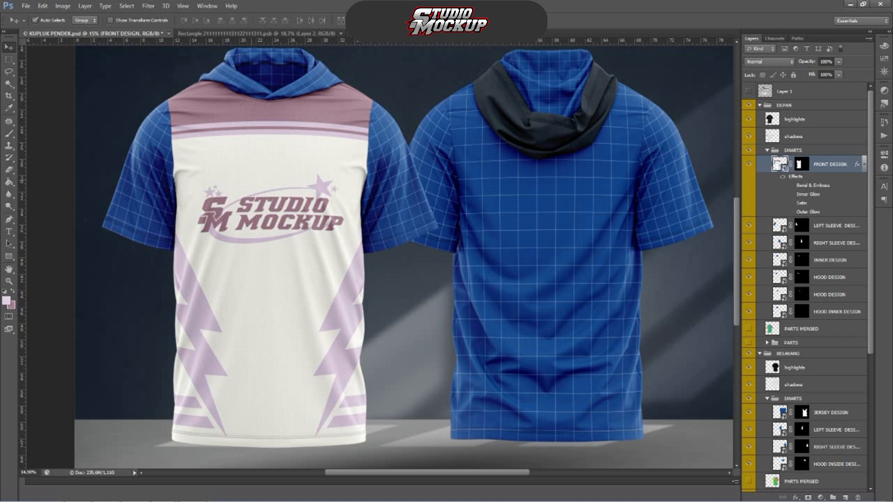
pyautogui.scroll(-2, 262, 186)
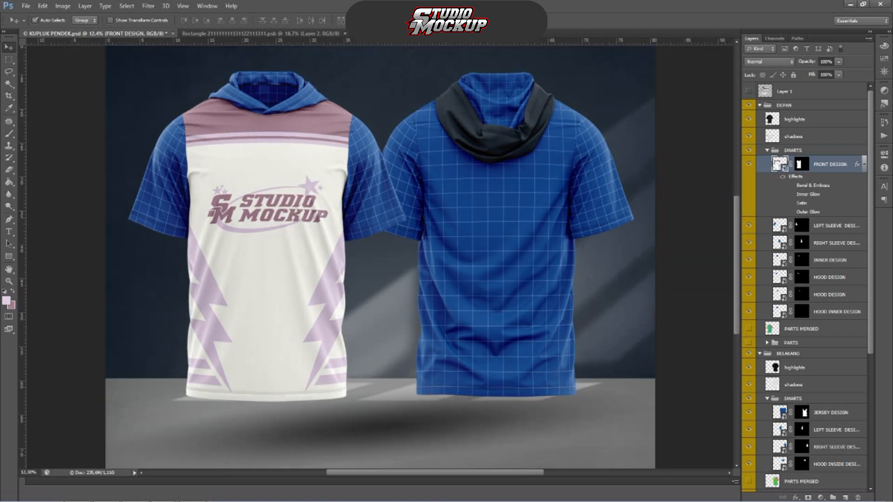
pyautogui.click(830, 294)
pyautogui.click(836, 312)
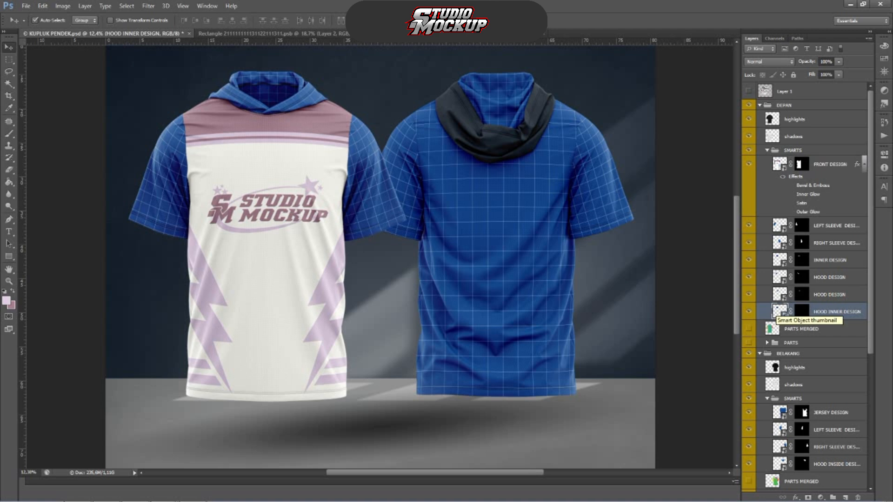
pyautogui.click(780, 293)
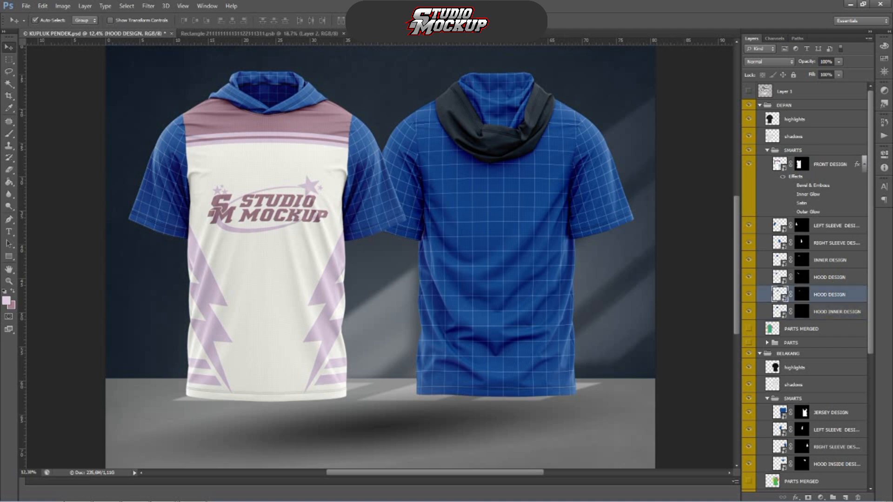
pyautogui.click(781, 278)
pyautogui.click(782, 261)
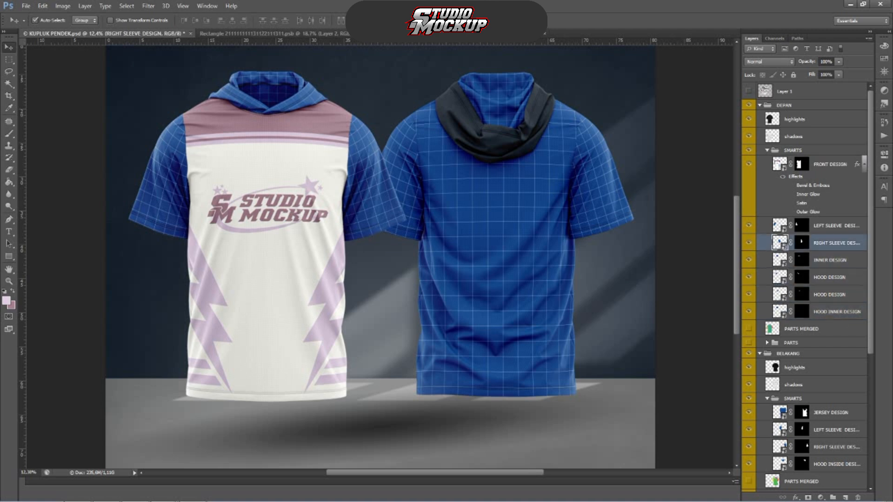
pyautogui.click(779, 225)
pyautogui.doubleClick(780, 225)
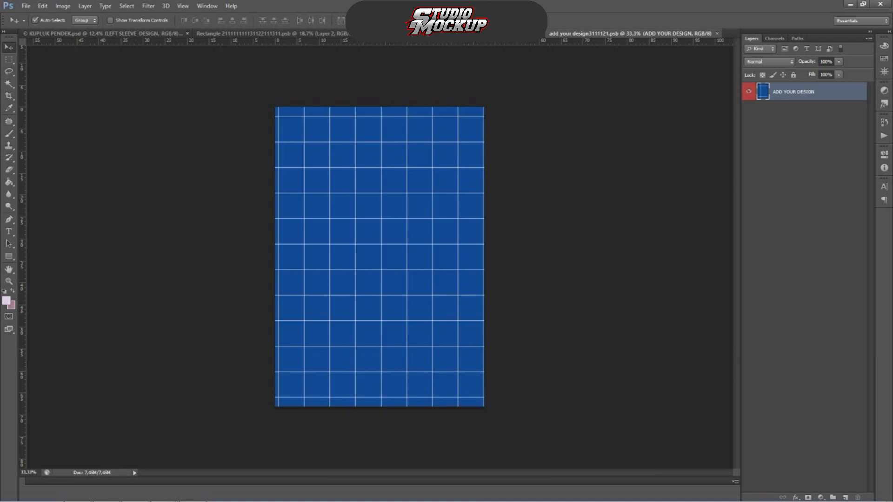
# - Make mauve the foreground colour and draw a mauve rectangle covering the whole left sleeve canvas
pyautogui.press('x')
pyautogui.click(9, 256)
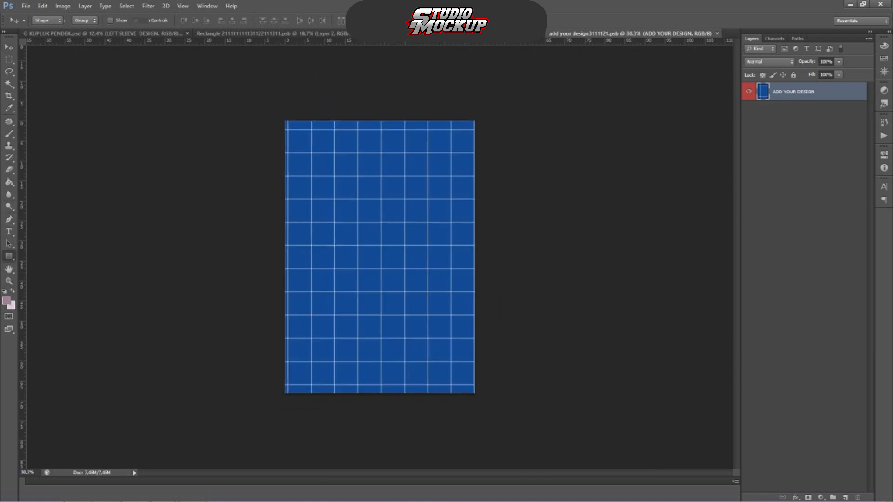
pyautogui.moveTo(281, 110); pyautogui.dragTo(485, 403)
# - Resize the mauve rectangle to fit the canvas edges at 1348 × 1933 px and save the left sleeve design
pyautogui.hotkey('ctrl', 't')
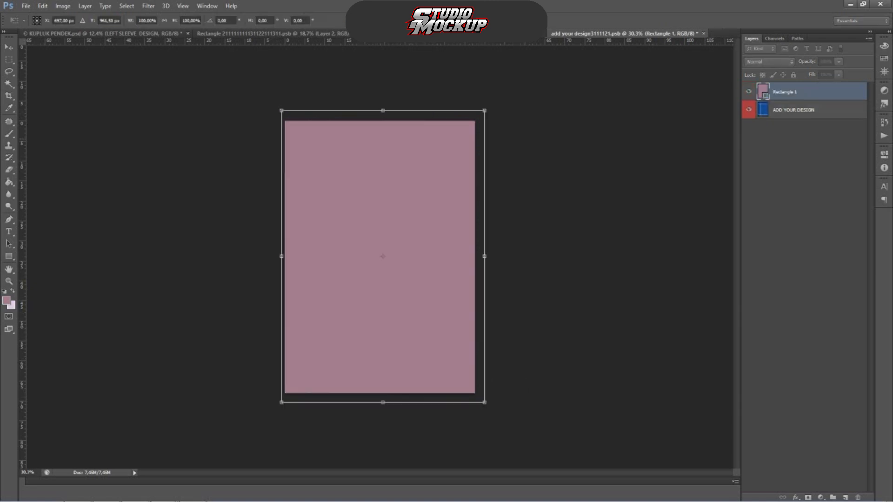
pyautogui.moveTo(383, 110); pyautogui.dragTo(383, 121)
pyautogui.moveTo(281, 262); pyautogui.dragTo(284, 261)
pyautogui.moveTo(485, 262); pyautogui.dragTo(475, 262)
pyautogui.moveTo(380, 402); pyautogui.dragTo(380, 393)
pyautogui.hotkey('ctrl', '-')
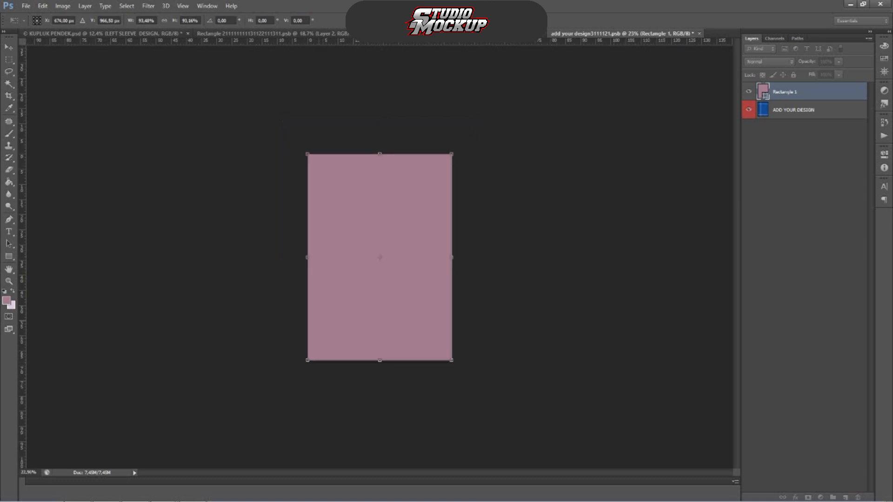
pyautogui.hotkey('ctrl', 's')
pyautogui.press('Return')
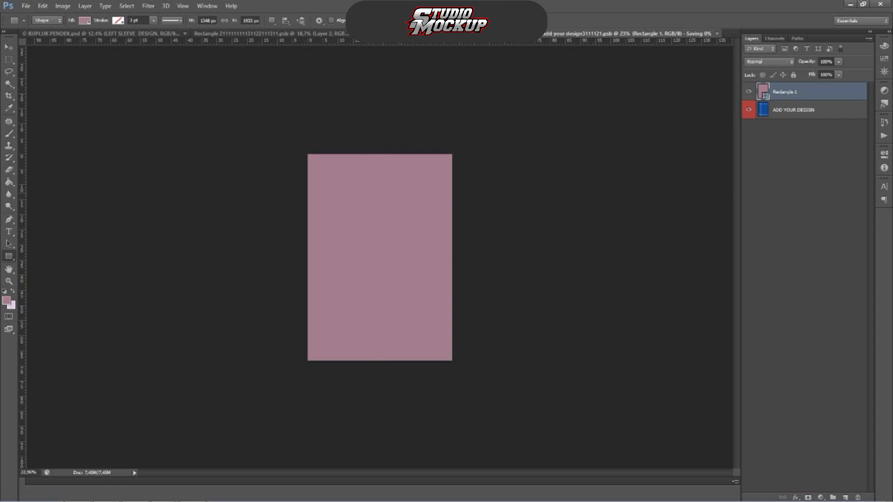
# - Return to the KUPLUK PENDEK mockup document and examine the mauve left sleeve on the jersey front
pyautogui.click(135, 34)
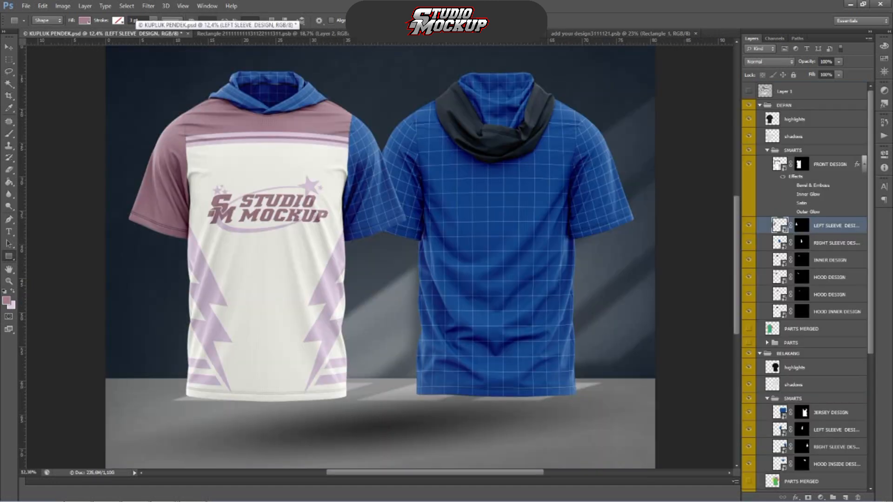
pyautogui.scroll(-3, 282, 212)
pyautogui.scroll(3, 281, 212)
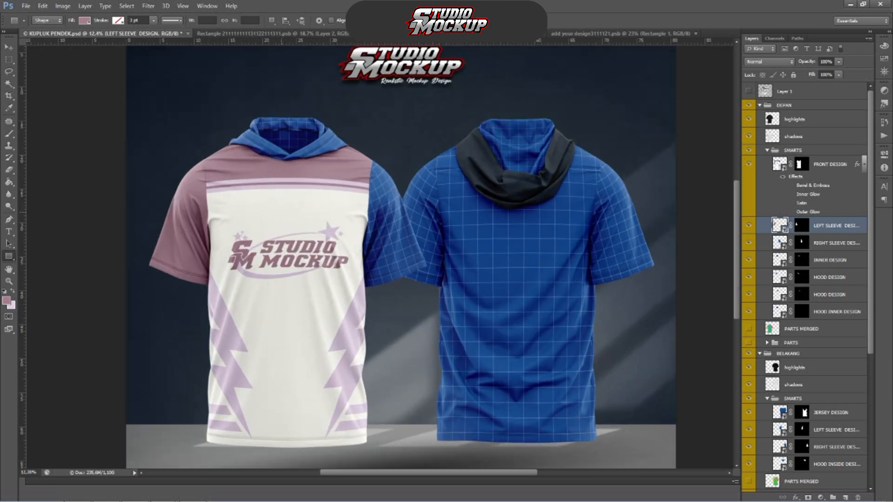
pyautogui.scroll(10, 189, 226)
pyautogui.scroll(-6, 188, 225)
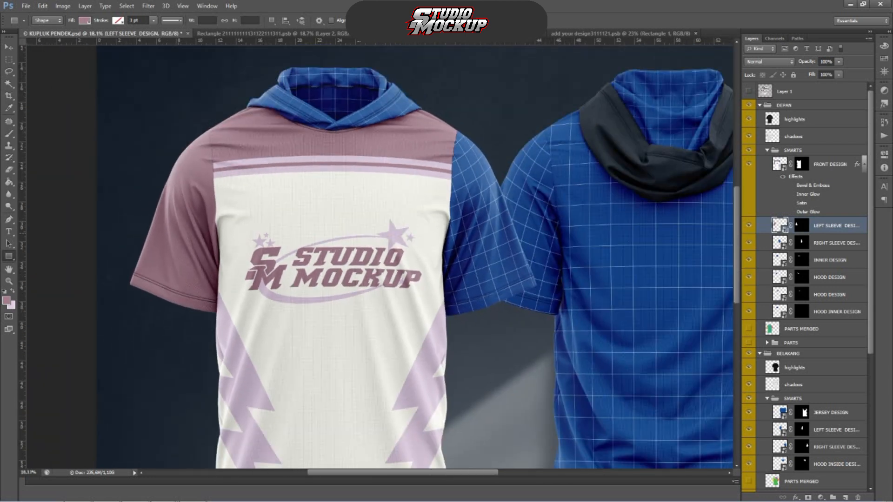
pyautogui.scroll(-5, 170, 234)
pyautogui.scroll(1, 170, 235)
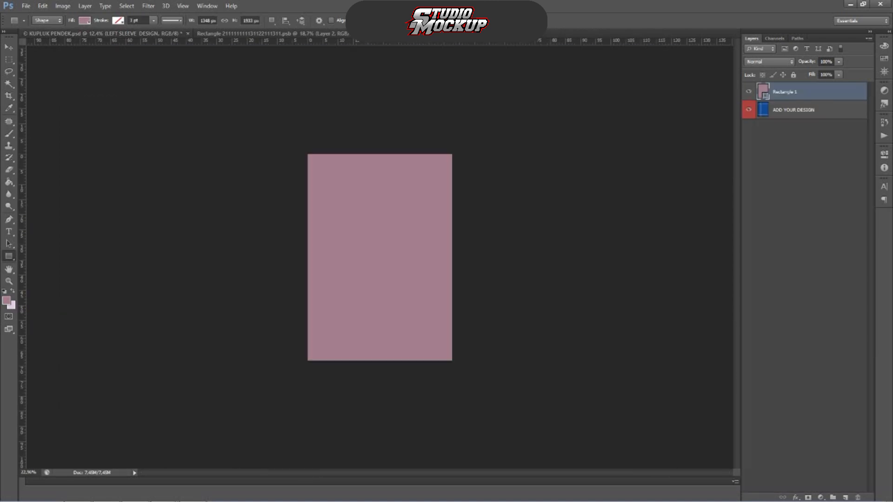
# - Open the lavender double-stripe PNG and place it over the mauve rectangle in the left sleeve design
pyautogui.scroll(4, 379, 257)
pyautogui.click(26, 6)
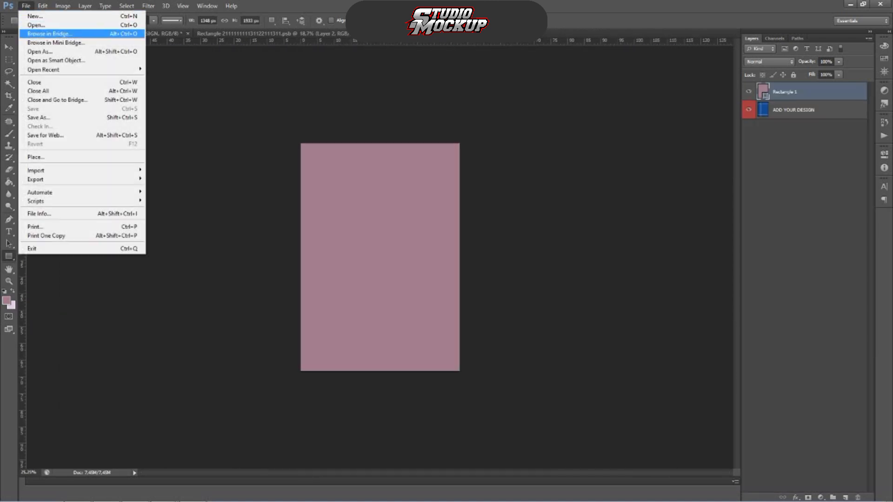
pyautogui.click(35, 26)
pyautogui.doubleClick(578, 135)
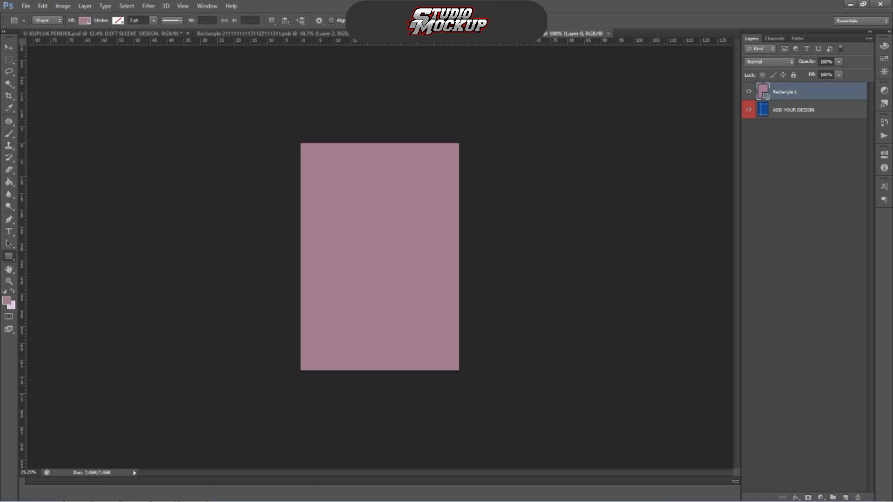
pyautogui.click(9, 48)
pyautogui.moveTo(420, 210); pyautogui.dragTo(438, 47)
pyautogui.moveTo(438, 14); pyautogui.dragTo(419, 248)
pyautogui.scroll(4, 420, 249)
# - Enlarge the lavender stripes, move them against the canvas's right edge below the middle, save, and check them on the mockup
pyautogui.hotkey('ctrl', 't')
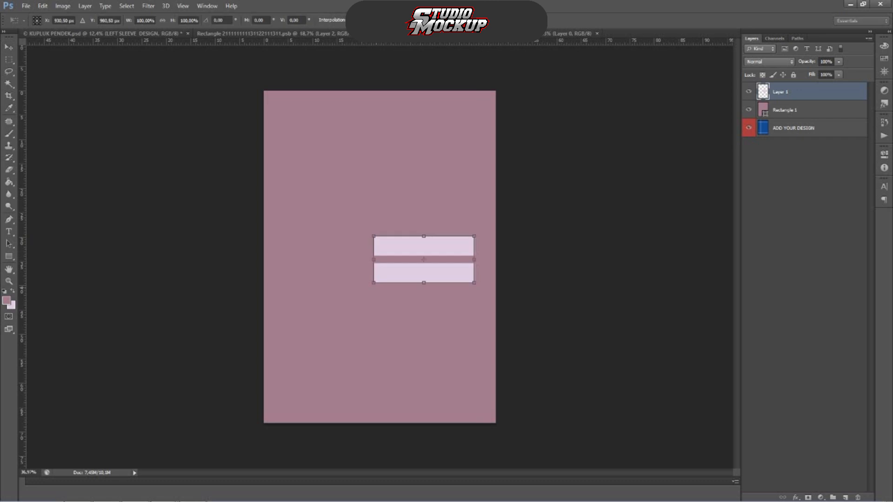
pyautogui.moveTo(373, 282); pyautogui.dragTo(309, 312)
pyautogui.moveTo(442, 272); pyautogui.dragTo(463, 291)
pyautogui.scroll(-2, 464, 290)
pyautogui.hotkey('ctrl', 's')
pyautogui.press('Return')
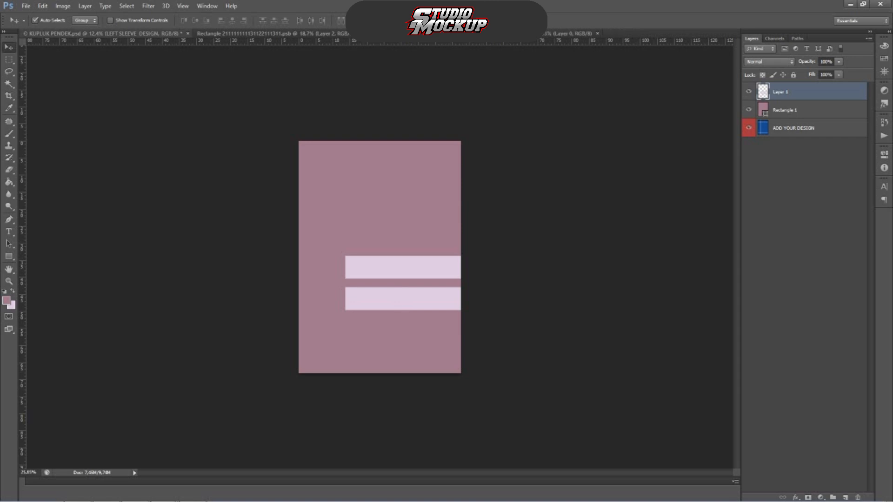
pyautogui.click(105, 34)
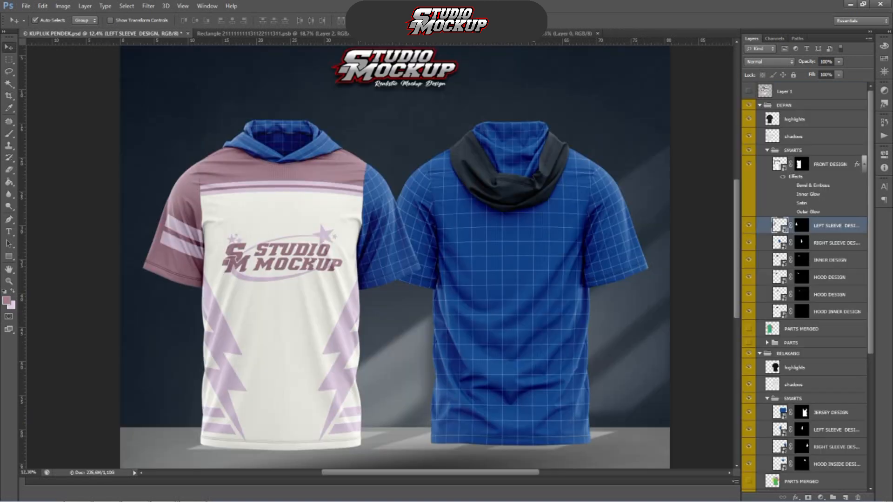
# - Scale the stripes down slightly from their upper-left corner, save the left sleeve design, and view the mockup again
pyautogui.click(430, 34)
pyautogui.scroll(4, 380, 257)
pyautogui.hotkey('ctrl', 't')
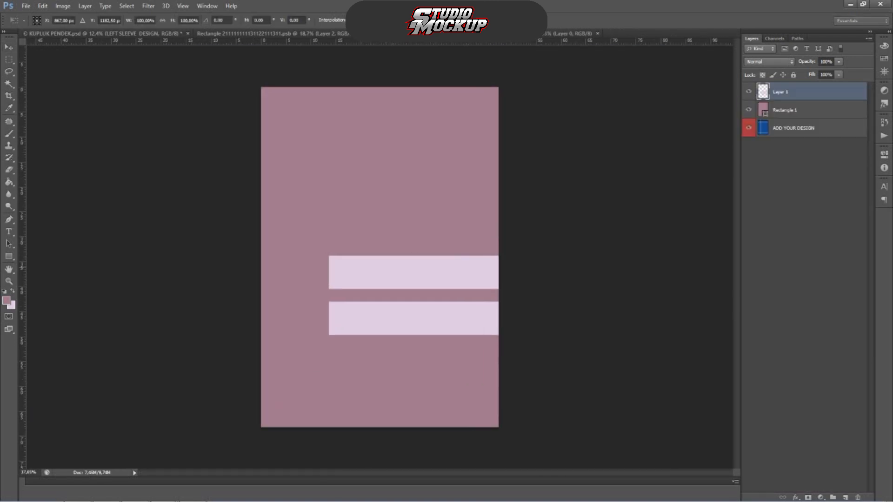
pyautogui.moveTo(328, 256); pyautogui.dragTo(353, 267)
pyautogui.hotkey('ctrl', 's')
pyautogui.press('Return')
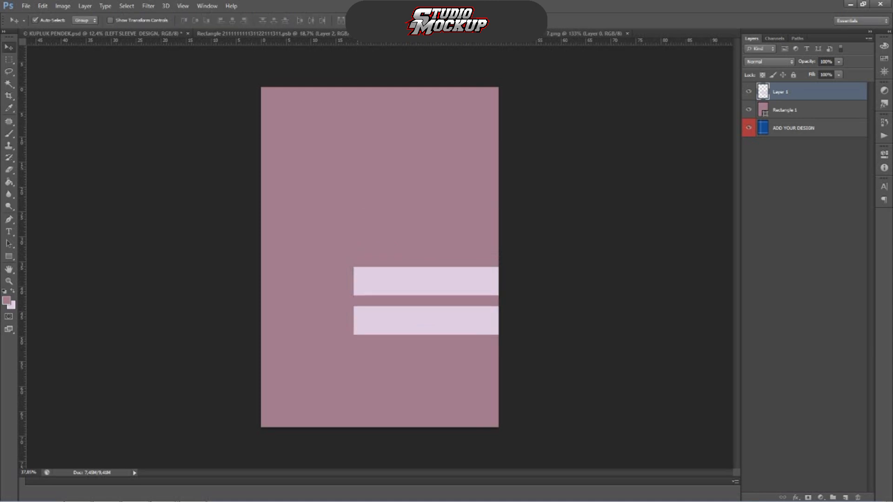
pyautogui.click(103, 33)
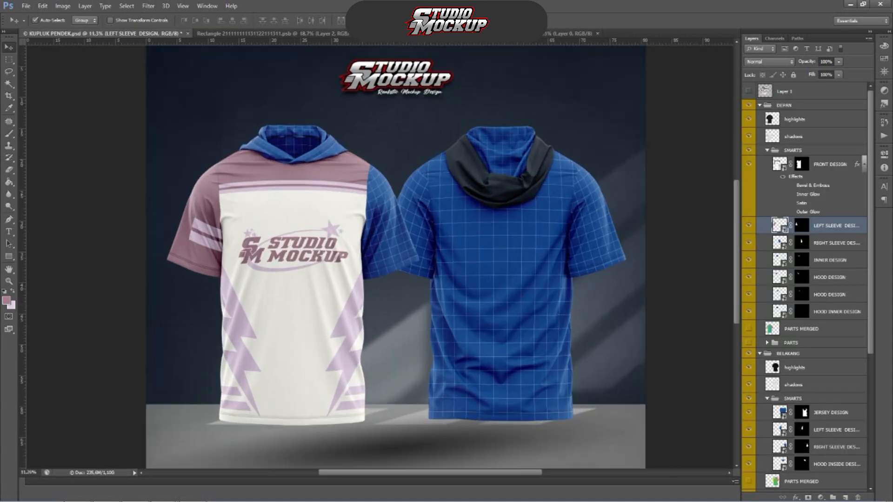
# - Move the stripes straight down closer to the sleeve hem and examine their new placement on the mockup
pyautogui.hotkey('ctrl', 'Tab')
pyautogui.moveTo(410, 311); pyautogui.dragTo(410, 362)
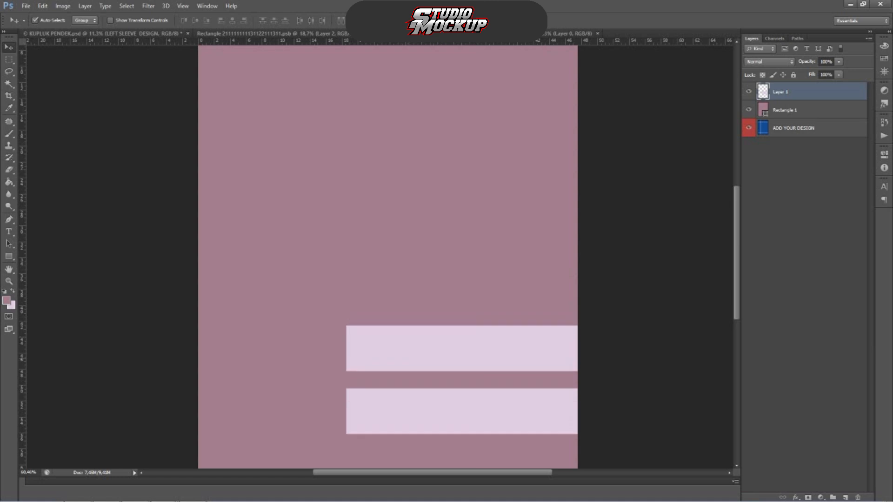
pyautogui.scroll(-5, 410, 362)
pyautogui.hotkey('ctrl', 'Tab')
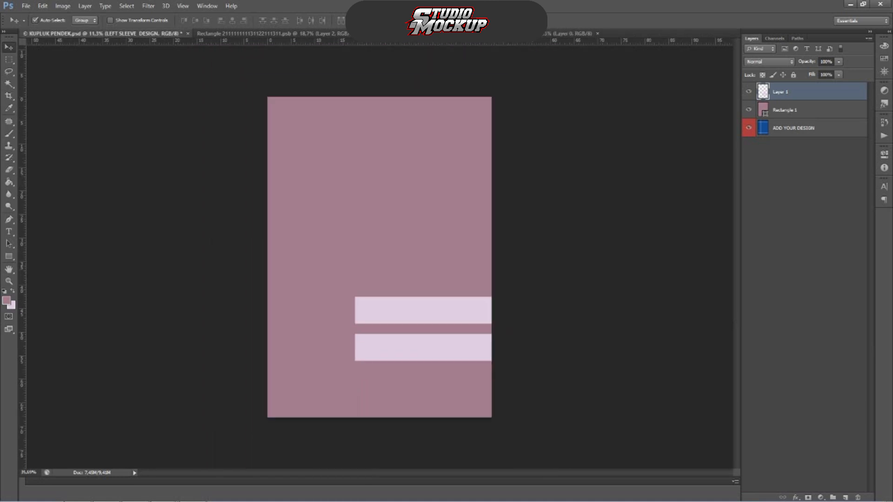
pyautogui.scroll(3, 237, 220)
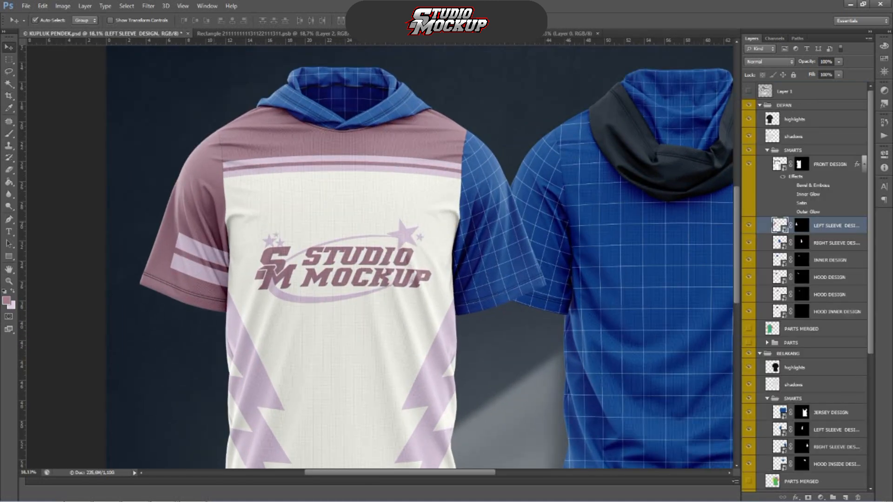
pyautogui.scroll(-5, 279, 223)
pyautogui.scroll(2, 287, 251)
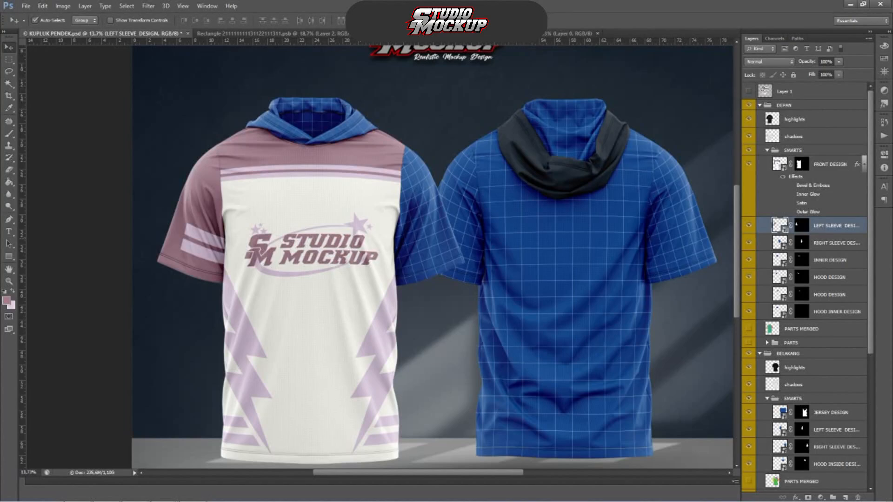
# - Open the front RIGHT SLEEVE DESIGN smart object and copy the left sleeve's stripes and mauve rectangle layers into it
pyautogui.doubleClick(780, 243)
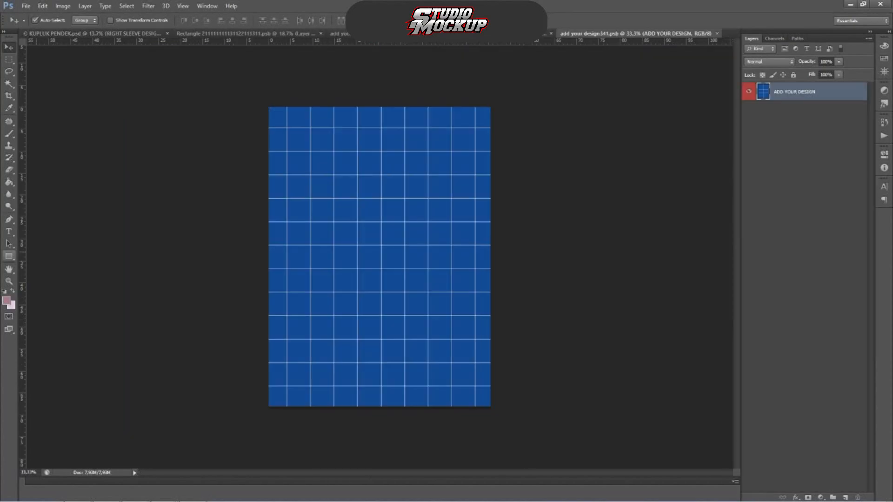
pyautogui.click(245, 34)
pyautogui.scroll(-3, 379, 256)
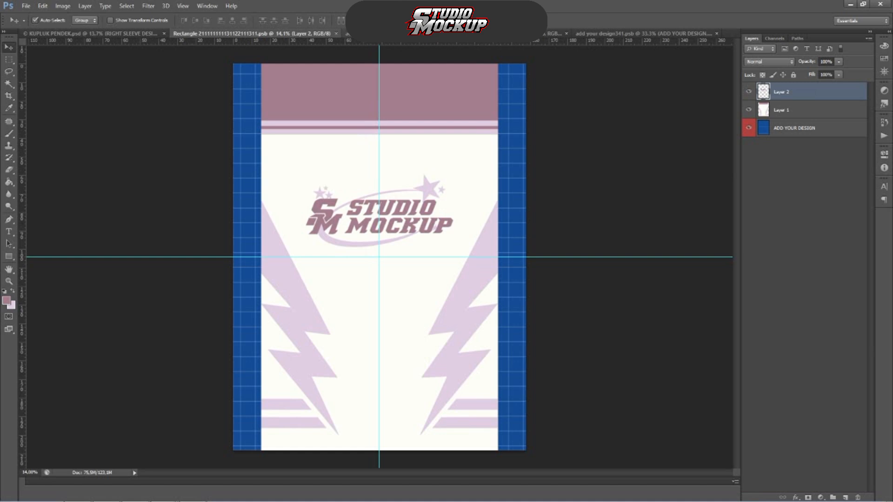
pyautogui.click(347, 34)
pyautogui.scroll(-3, 380, 257)
pyautogui.click(379, 218)
pyautogui.keyDown('shift'); pyautogui.click(402, 298); pyautogui.keyUp('shift')
pyautogui.moveTo(395, 219); pyautogui.dragTo(553, 89)
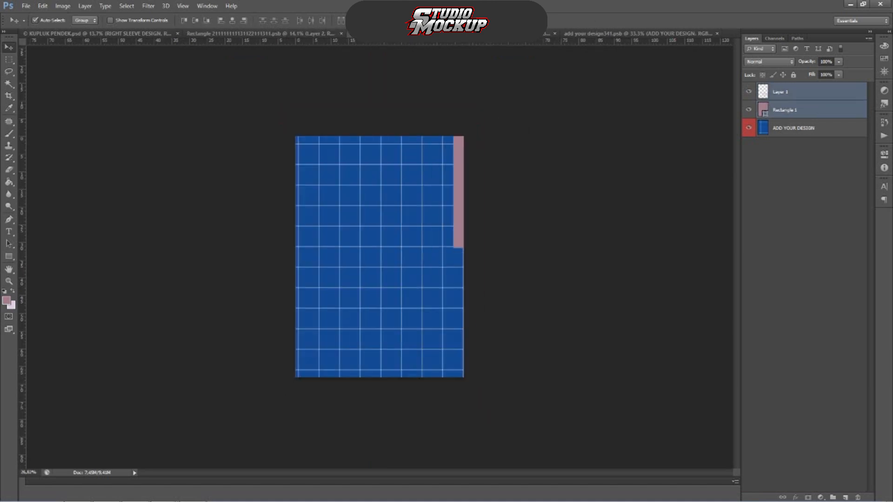
pyautogui.moveTo(651, 46); pyautogui.dragTo(428, 171)
pyautogui.scroll(-4, 427, 171)
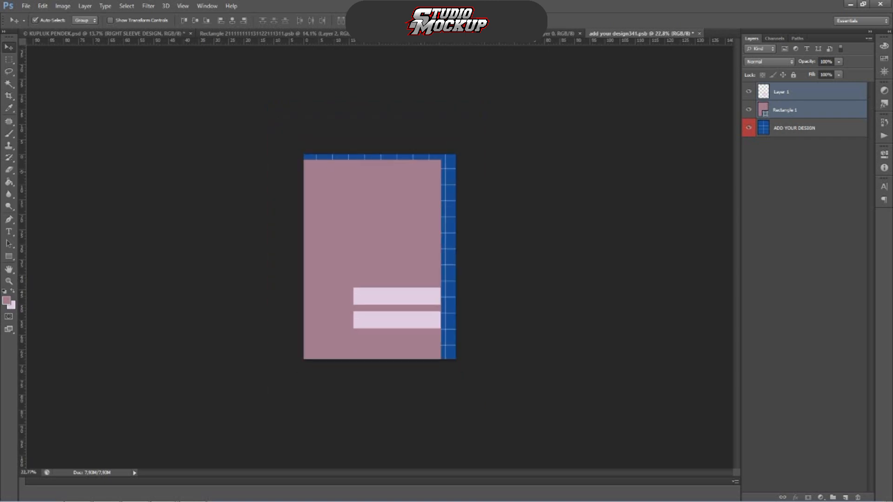
# - Flip the copied sleeve artwork horizontally, widen it to 106.31% so it covers the right sleeve canvas, and save
pyautogui.hotkey('ctrl', 't')
pyautogui.rightClick(421, 173)
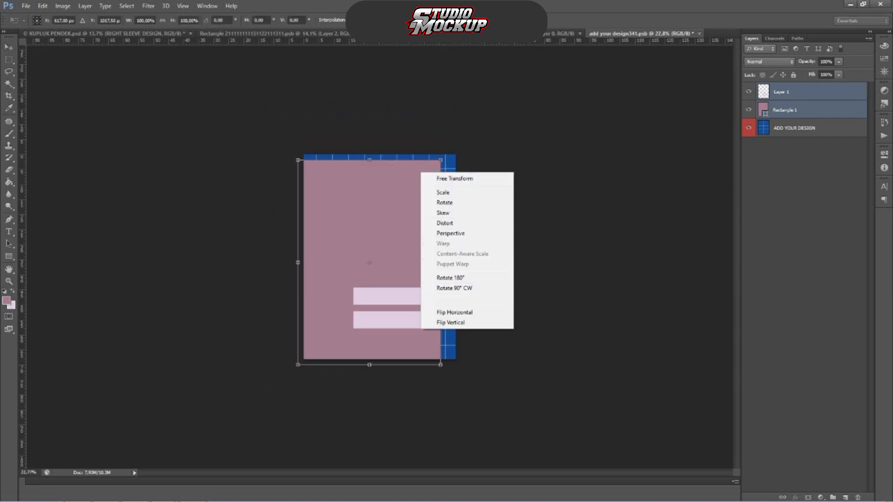
pyautogui.click(454, 312)
pyautogui.moveTo(395, 212); pyautogui.dragTo(402, 212)
pyautogui.moveTo(447, 258); pyautogui.dragTo(456, 257)
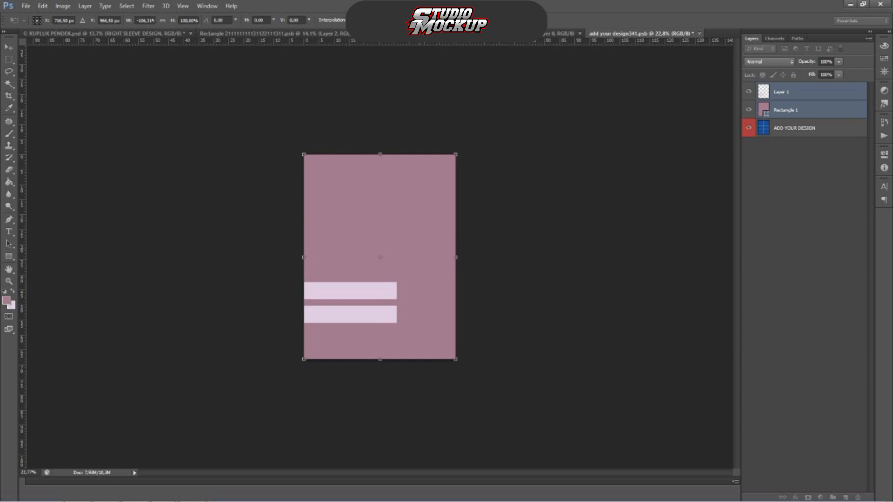
pyautogui.hotkey('ctrl', '+')
pyautogui.hotkey('ctrl', 's')
pyautogui.press('Return')
# - Return to the mockup document, check both striped sleeves, and bring the BELAKANG group's smart object layers into view
pyautogui.hotkey('ctrl', 'Tab')
pyautogui.scroll(-6, 287, 239)
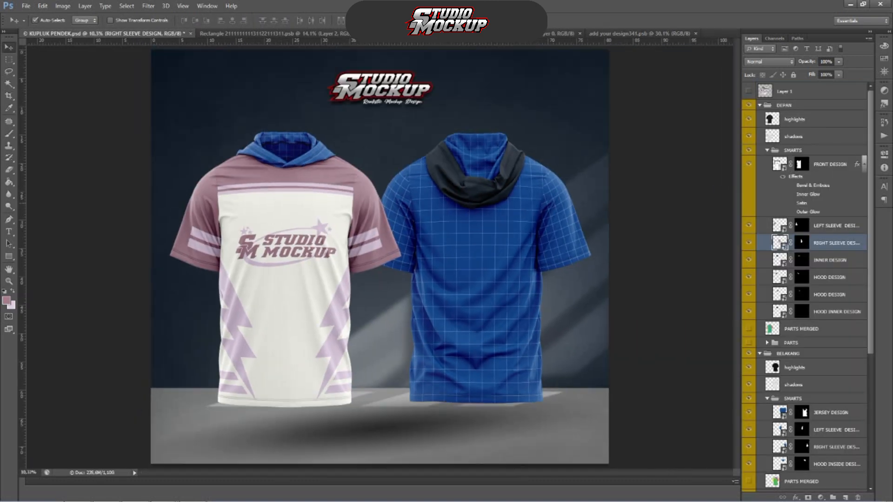
pyautogui.scroll(5, 287, 239)
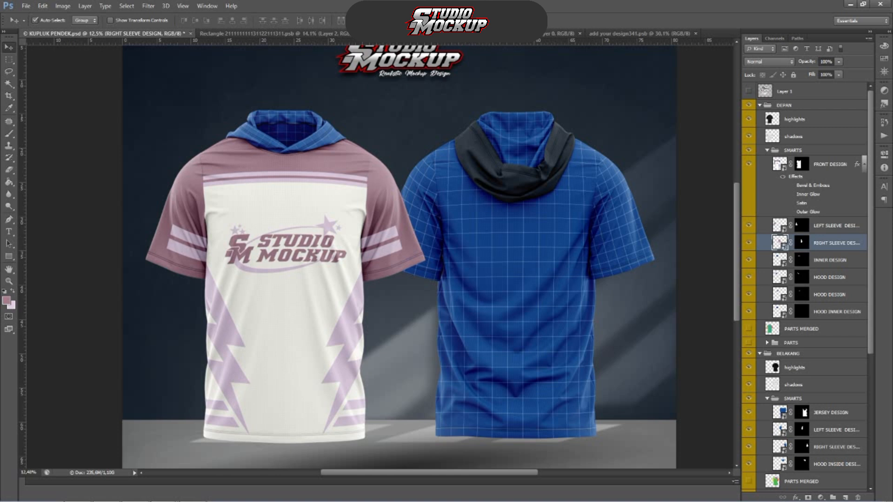
pyautogui.scroll(-5, 805, 288)
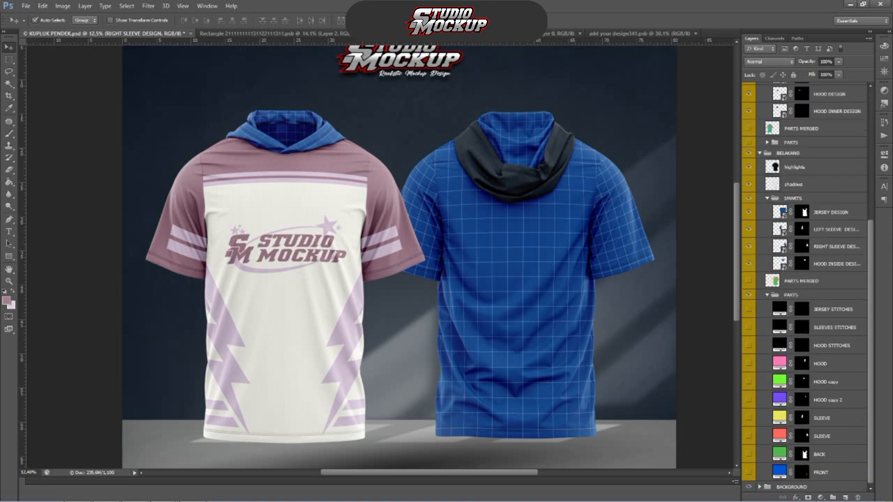
# - Open the back RIGHT SLEEVE DESIGN smart object and copy the finished sleeve's stripes and mauve rectangle layers into it
pyautogui.click(780, 247)
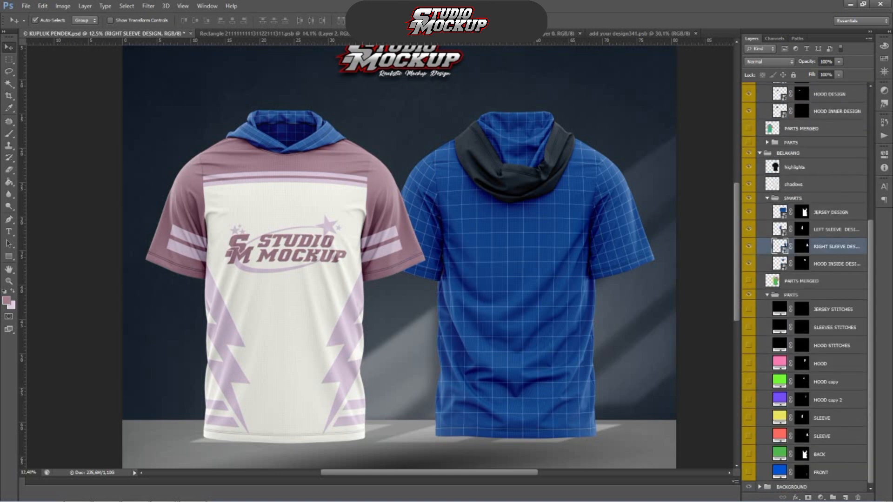
pyautogui.doubleClick(780, 246)
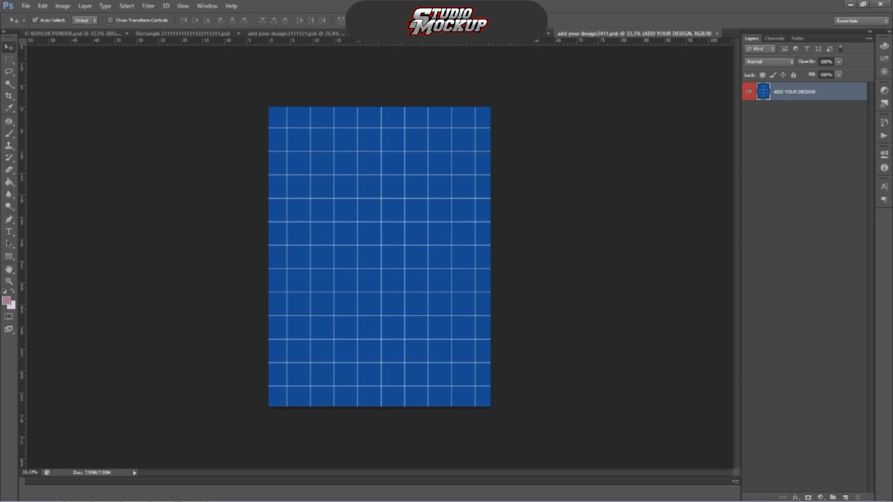
pyautogui.click(521, 34)
pyautogui.moveTo(405, 179); pyautogui.dragTo(418, 163)
pyautogui.scroll(-3, 418, 163)
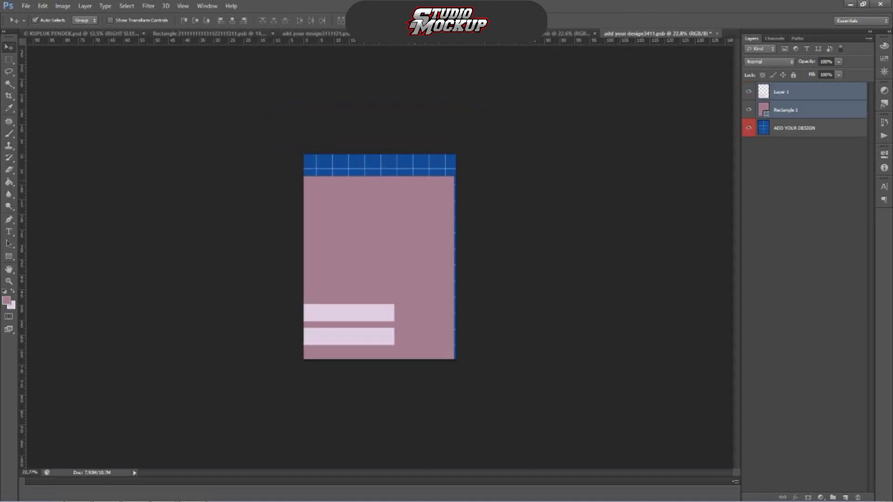
# - Move the copied artwork up and fit it to cover the right sleeve canvas, save, and return to the mockup document
pyautogui.hotkey('ctrl', 't')
pyautogui.moveTo(421, 208); pyautogui.dragTo(423, 186)
pyautogui.hotkey('ctrl', 's')
pyautogui.press('Return')
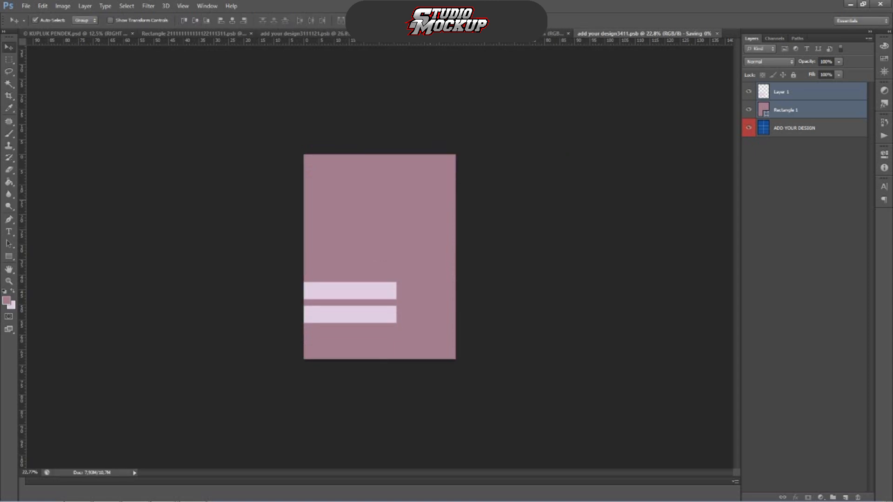
pyautogui.click(79, 33)
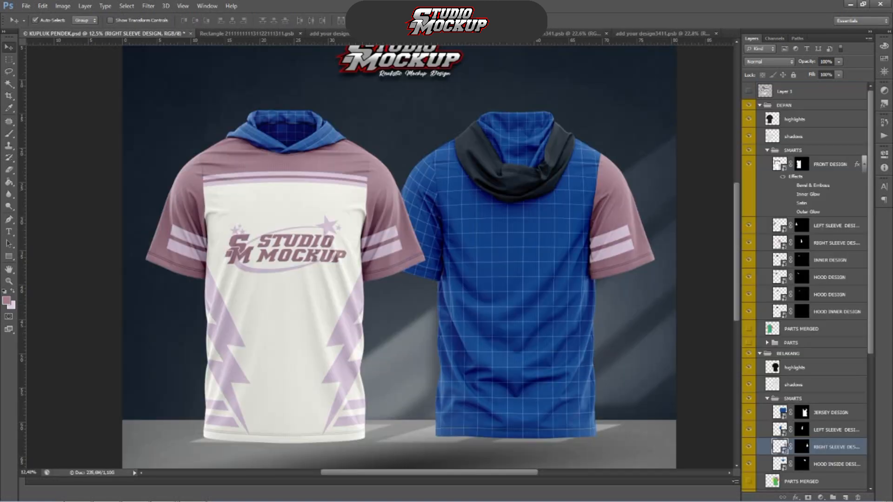
pyautogui.scroll(-2, 380, 251)
pyautogui.hotkey('ctrl', '+')
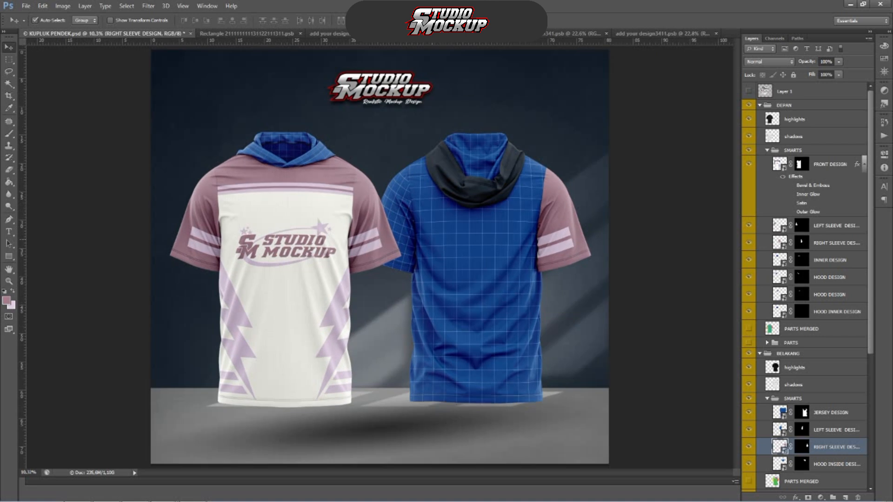
pyautogui.doubleClick(780, 464)
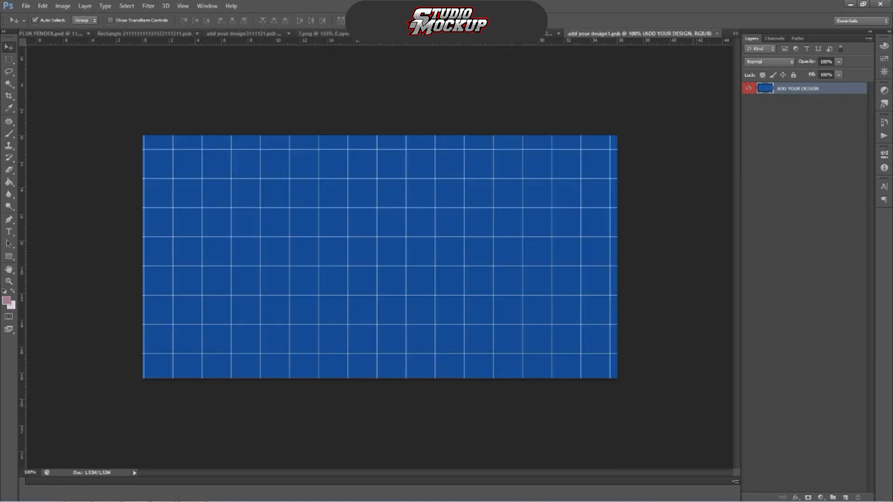
pyautogui.click(717, 33)
pyautogui.scroll(-1, 780, 412)
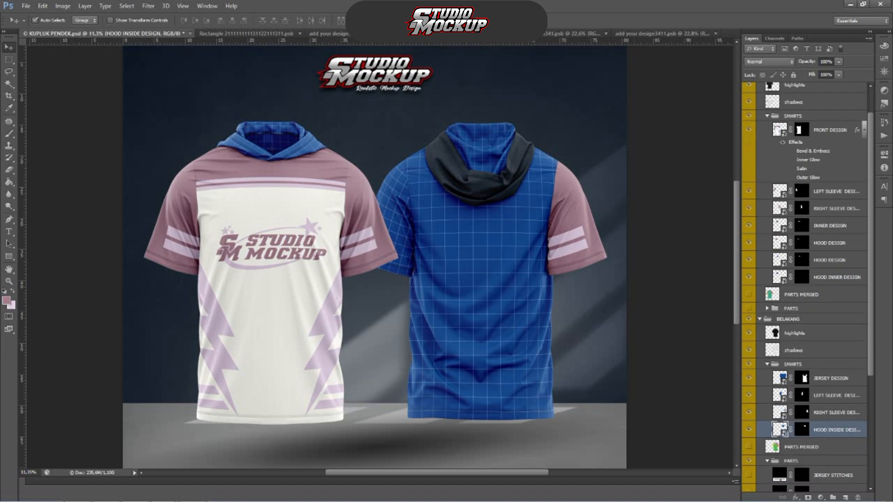
pyautogui.click(780, 413)
pyautogui.doubleClick(780, 413)
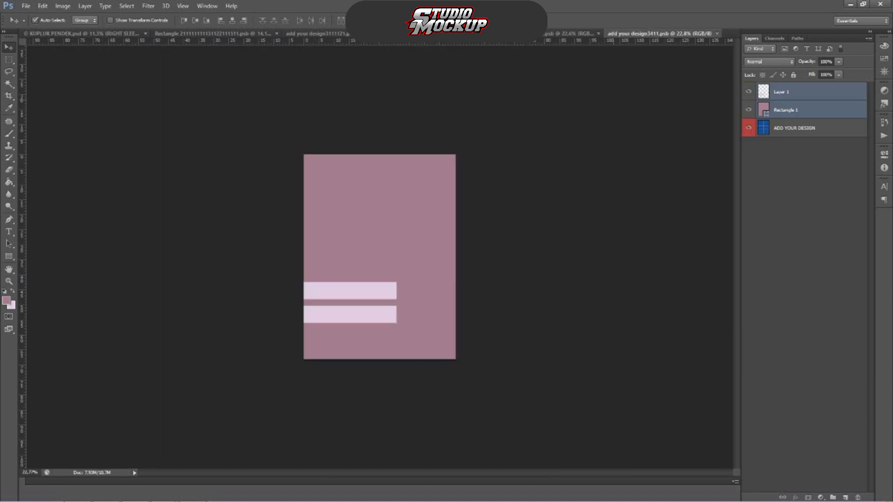
pyautogui.click(101, 34)
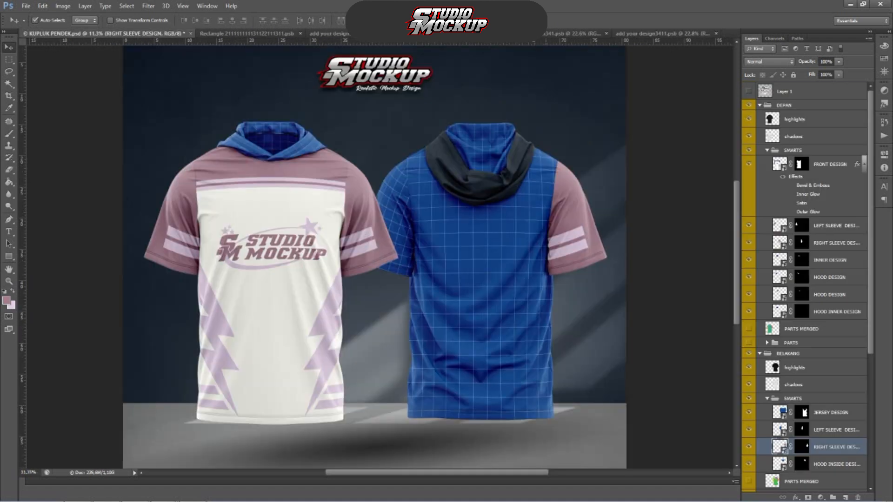
# - Open the back LEFT SLEEVE DESIGN smart object and copy the right sleeve's stripes and mauve rectangle layers into it
pyautogui.doubleClick(780, 430)
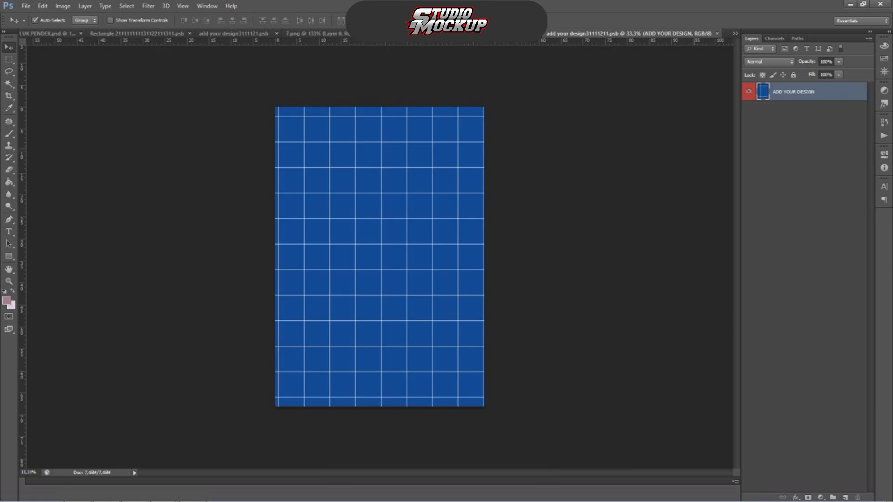
pyautogui.hotkey('ctrl', 'shift', 'Tab')
pyautogui.hotkey('ctrl', 'Tab')
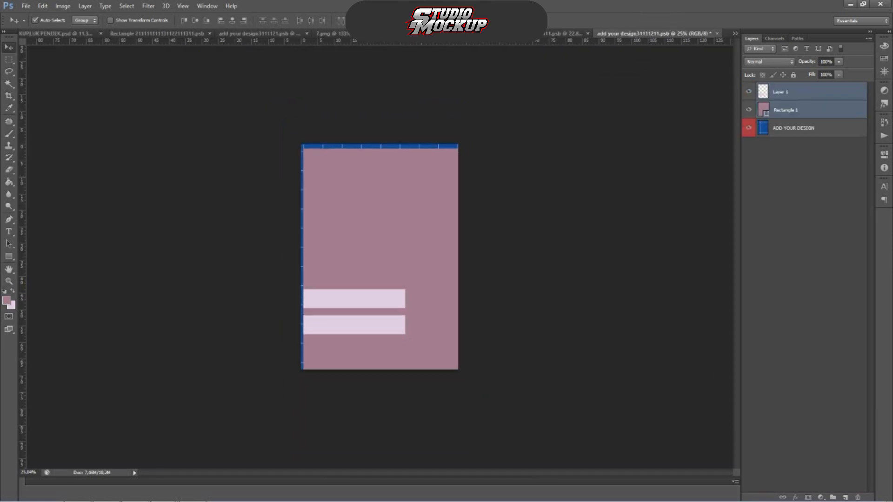
# - Flip the copied artwork horizontally, align it with the canvas corner, narrow it to the left sleeve canvas width, and save
pyautogui.hotkey('ctrl', 't')
pyautogui.rightClick(420, 177)
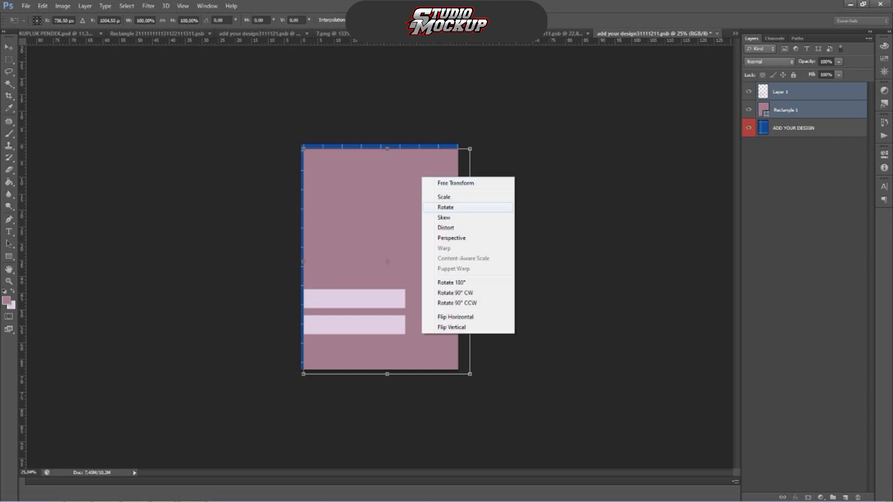
pyautogui.click(438, 315)
pyautogui.moveTo(408, 204); pyautogui.dragTo(405, 199)
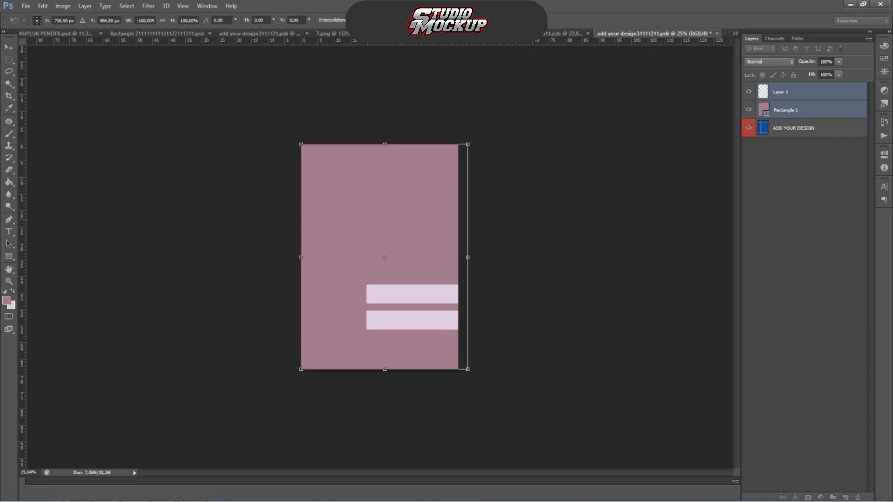
pyautogui.moveTo(468, 257); pyautogui.dragTo(458, 258)
pyautogui.scroll(2, 458, 257)
pyautogui.hotkey('ctrl', 's')
pyautogui.press('Return')
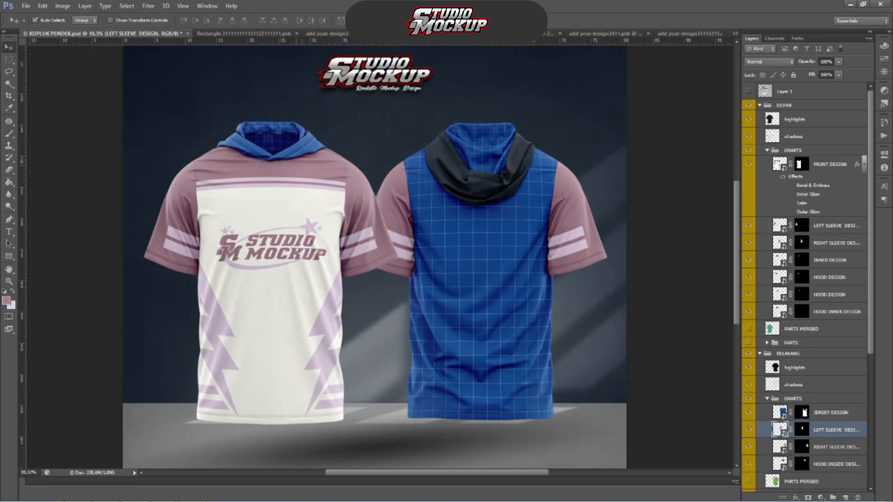
# - Check the striped back sleeves on the mockup and close the finished sleeve smart object documents
pyautogui.scroll(1, 375, 257)
pyautogui.scroll(1, 381, 200)
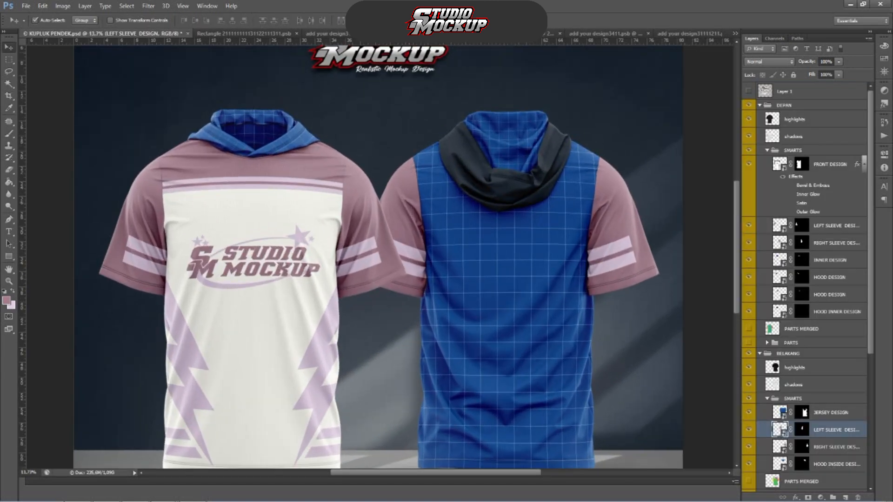
pyautogui.click(688, 34)
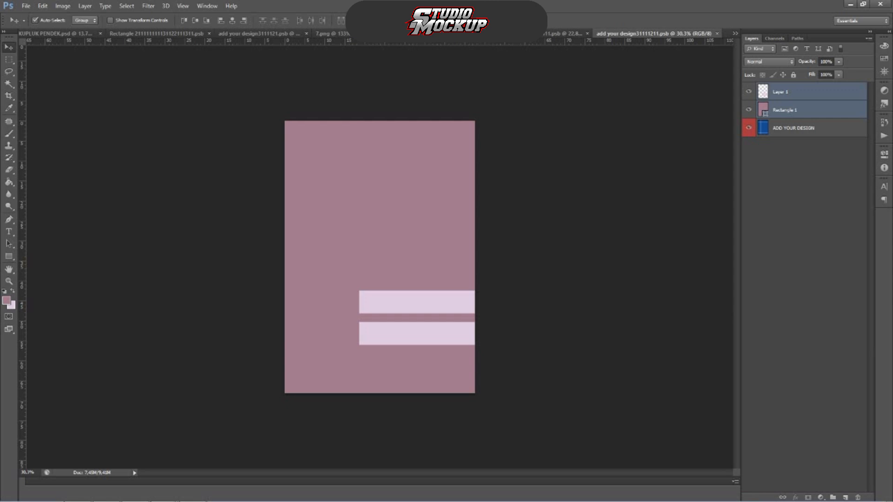
pyautogui.hotkey('ctrl', 'w')
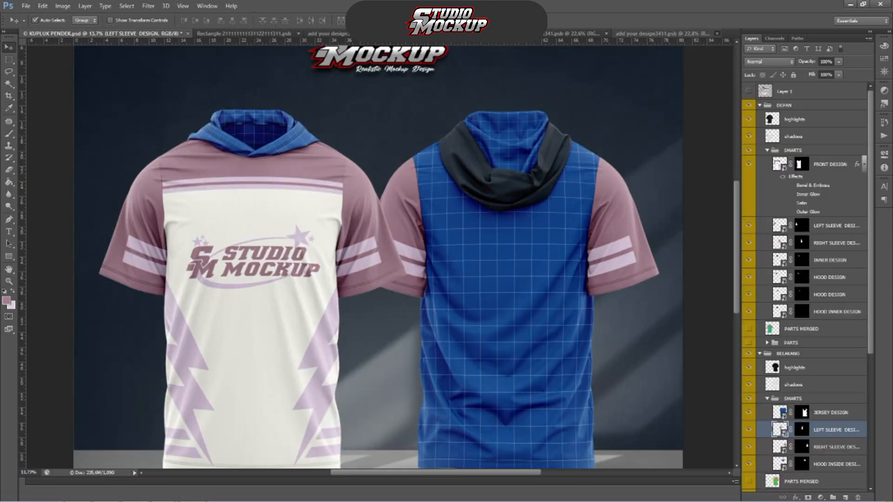
pyautogui.click(669, 34)
pyautogui.click(693, 34)
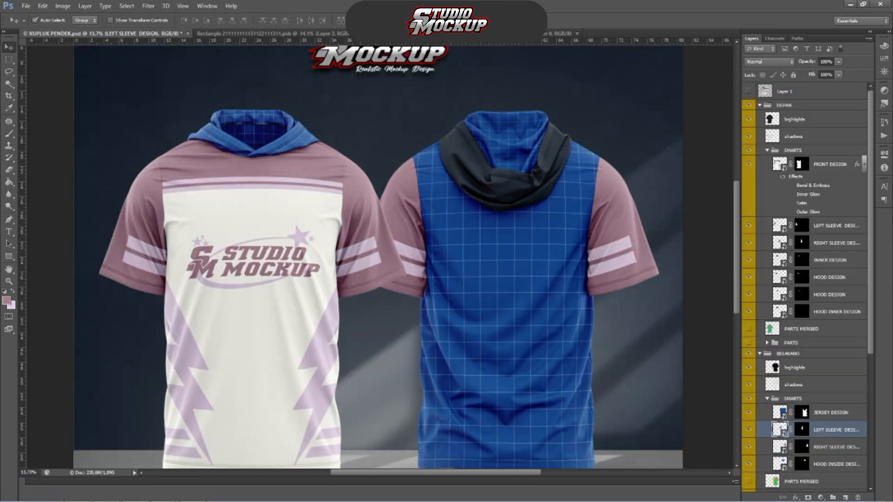
pyautogui.click(468, 33)
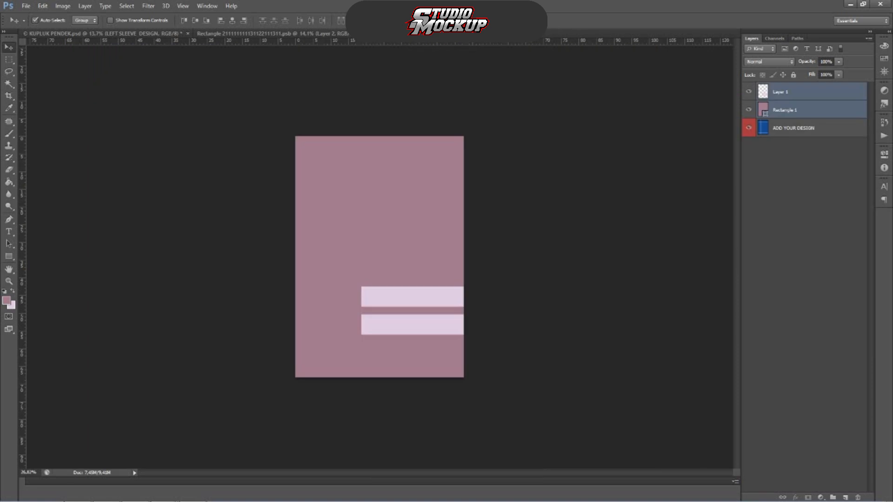
pyautogui.scroll(-2, 362, 260)
pyautogui.scroll(1, 283, 213)
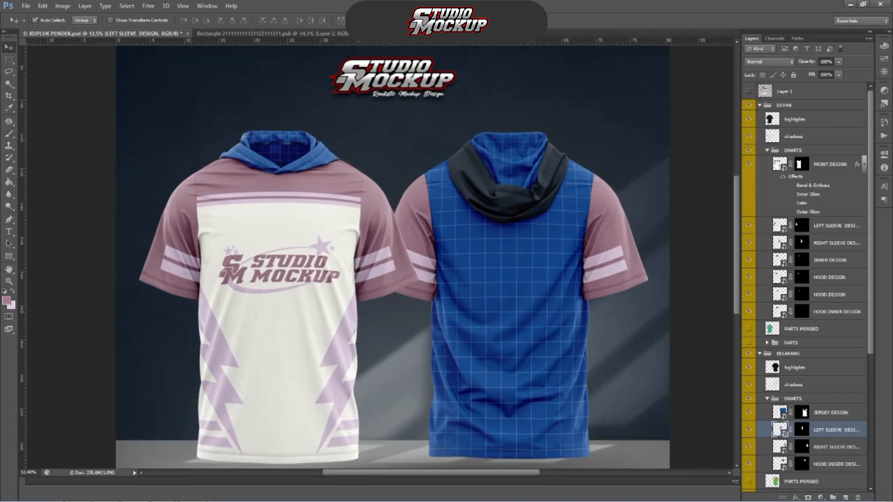
# - Open the back JERSEY DESIGN smart object and copy the base jersey artwork, Layer 1, from the front design document into it
pyautogui.scroll(-1, 320, 143)
pyautogui.scroll(-5, 805, 289)
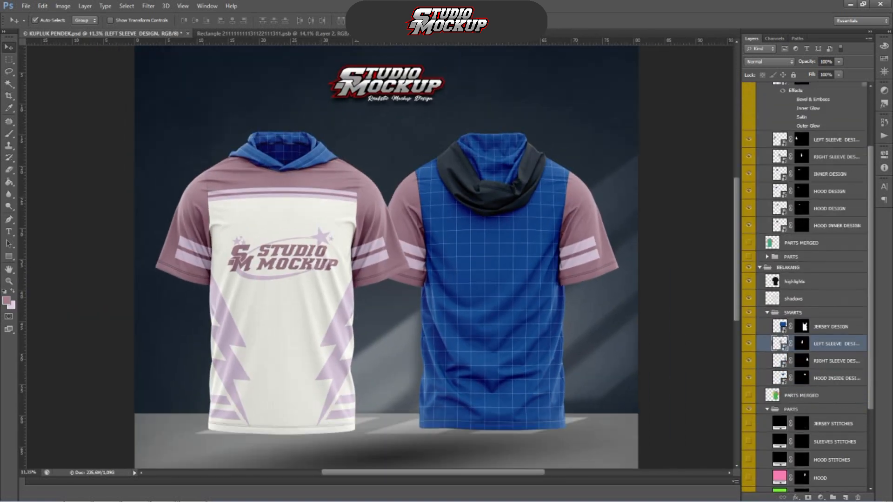
pyautogui.doubleClick(780, 326)
pyautogui.scroll(-3, 379, 257)
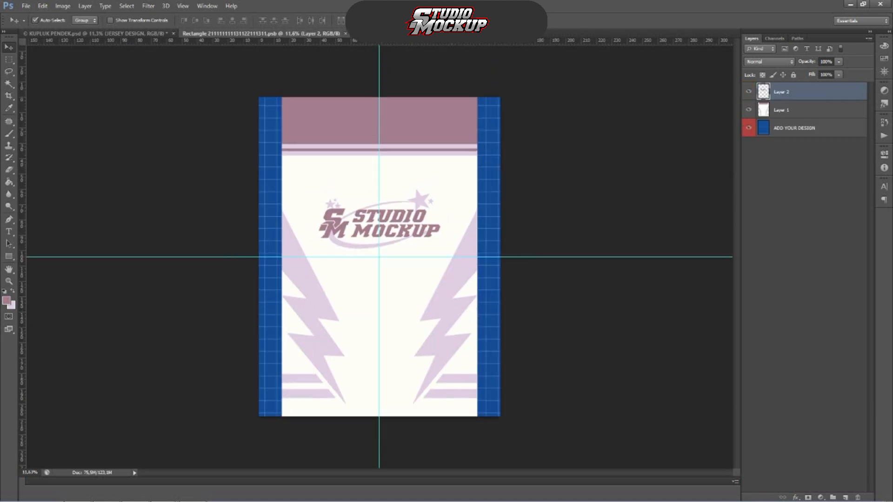
pyautogui.click(782, 110)
pyautogui.moveTo(443, 123); pyautogui.dragTo(452, 23)
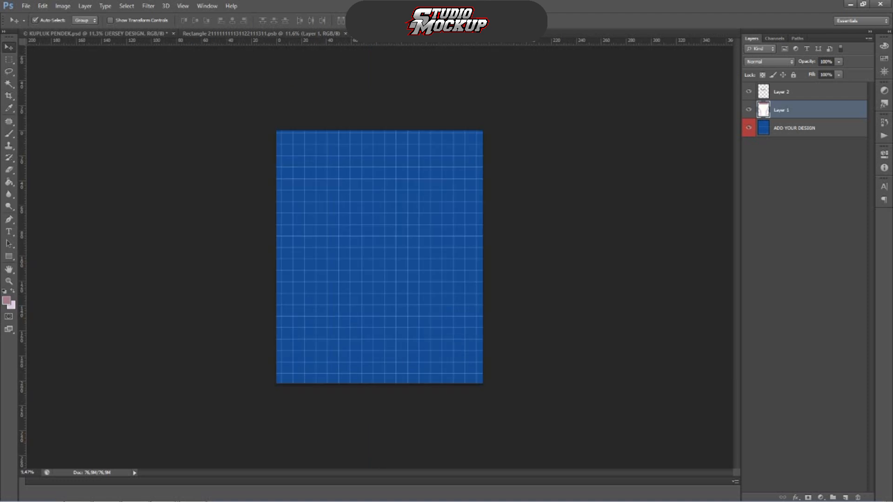
# - Align the jersey artwork with the canvas's upper edge and reduce its height to 97.15% to match the canvas height
pyautogui.hotkey('ctrl', 't')
pyautogui.moveTo(407, 178); pyautogui.dragTo(410, 155)
pyautogui.moveTo(382, 391); pyautogui.dragTo(383, 383)
pyautogui.scroll(2, 388, 358)
pyautogui.press('Return')
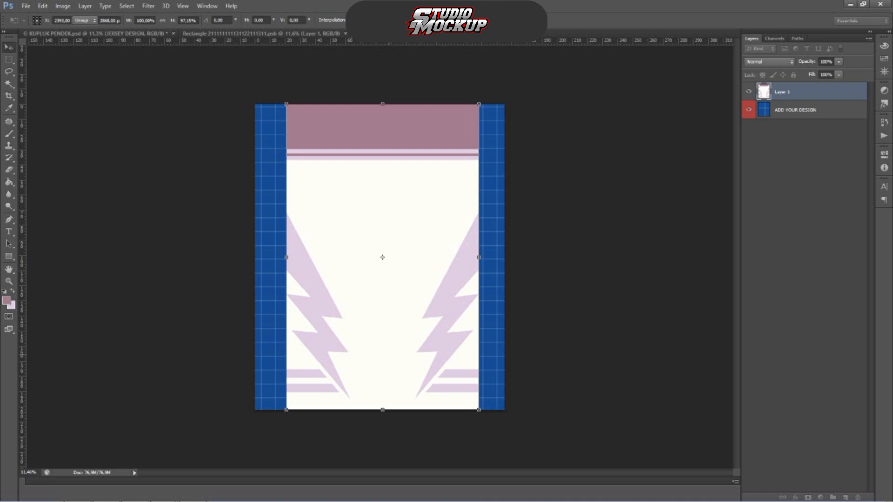
# - Add a vertical guide at the canvas centre, shift the jersey artwork to centre on it, and save the smart object
pyautogui.click(795, 110)
pyautogui.moveTo(22, 108); pyautogui.dragTo(380, 141)
pyautogui.hotkey('alt', ']')
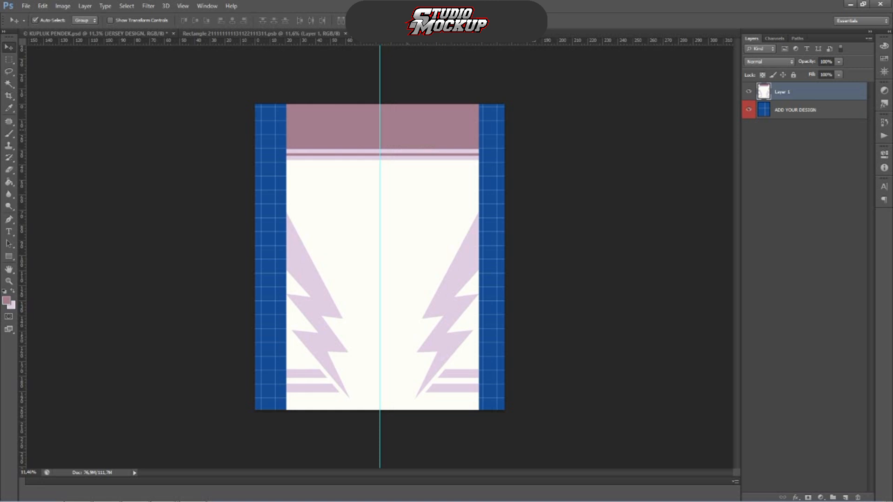
pyautogui.hotkey('ctrl', 't')
pyautogui.moveTo(440, 117); pyautogui.dragTo(437, 116)
pyautogui.hotkey('ctrl', 's')
pyautogui.press('Return')
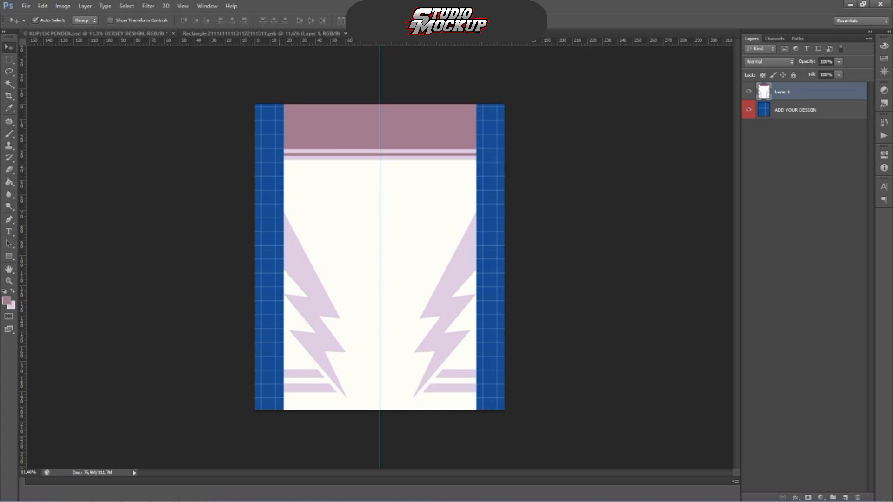
# - Return to the mockup document and examine the base design on the back of the jersey
pyautogui.scroll(-2, 379, 257)
pyautogui.scroll(1, 380, 257)
pyautogui.click(96, 33)
pyautogui.scroll(-1, 288, 144)
pyautogui.scroll(3, 498, 247)
pyautogui.scroll(-2, 497, 247)
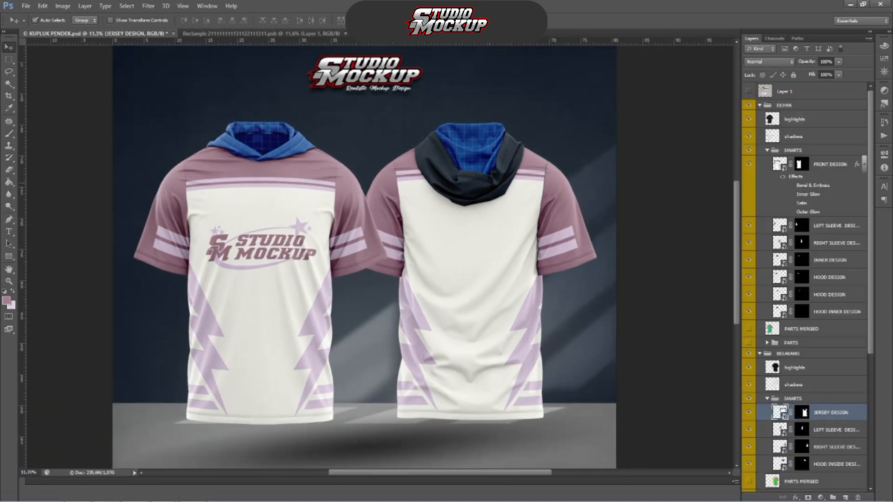
# - Open image 5 with the FREE MOCKUP 10 graphic and copy it into the back jersey design document
pyautogui.click(261, 33)
pyautogui.click(26, 6)
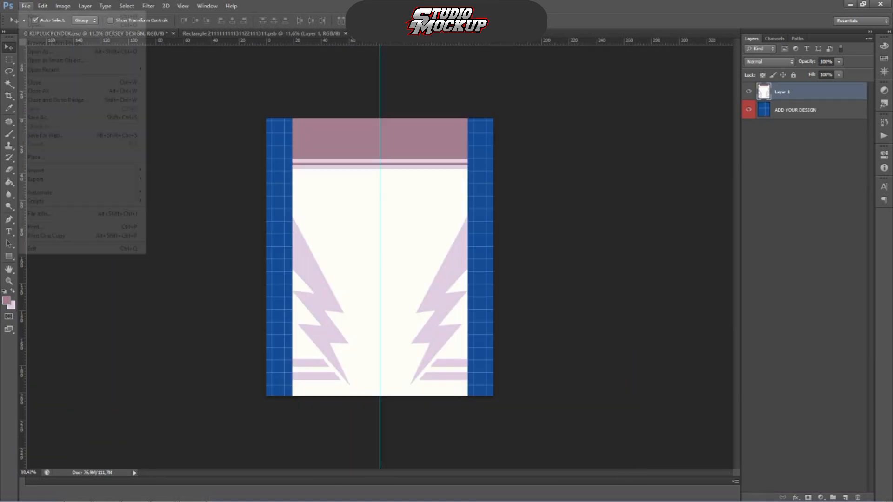
pyautogui.click(42, 24)
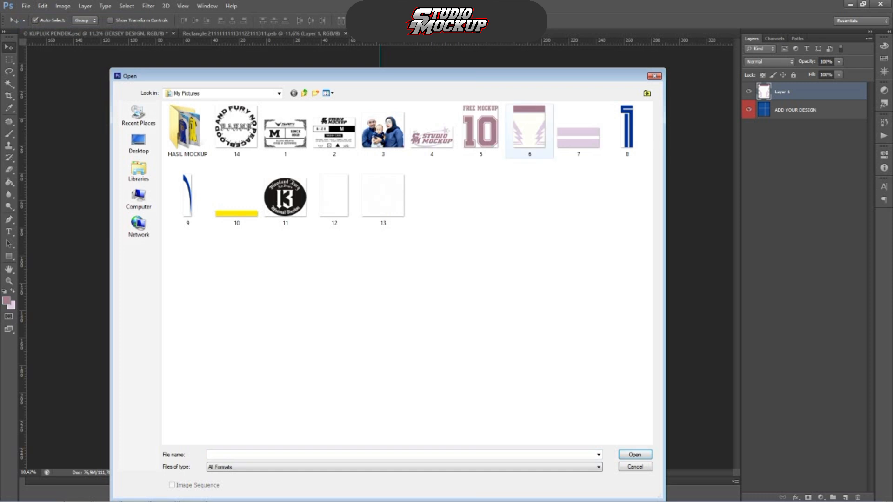
pyautogui.doubleClick(480, 130)
pyautogui.scroll(4, 414, 169)
pyautogui.moveTo(391, 298); pyautogui.dragTo(390, 144)
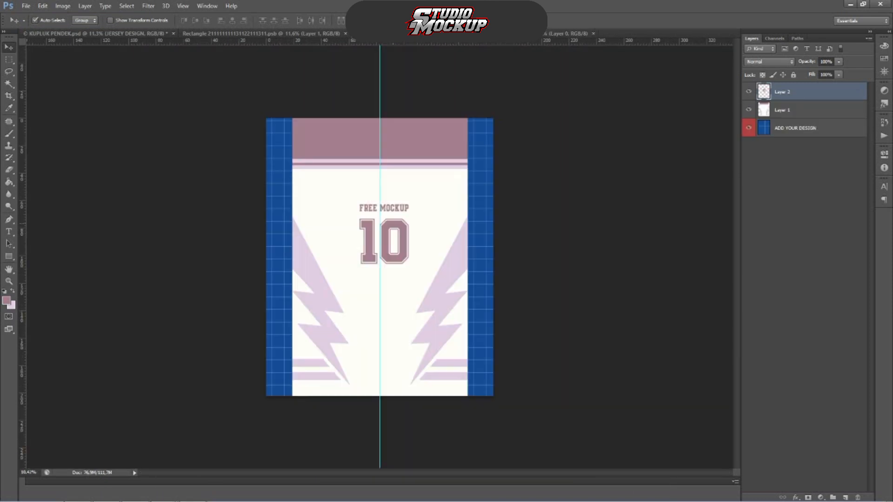
# - Enlarge the FREE MOCKUP 10 graphic, centre it on the vertical guide below the mauve band, and save the smart object
pyautogui.scroll(2, 379, 255)
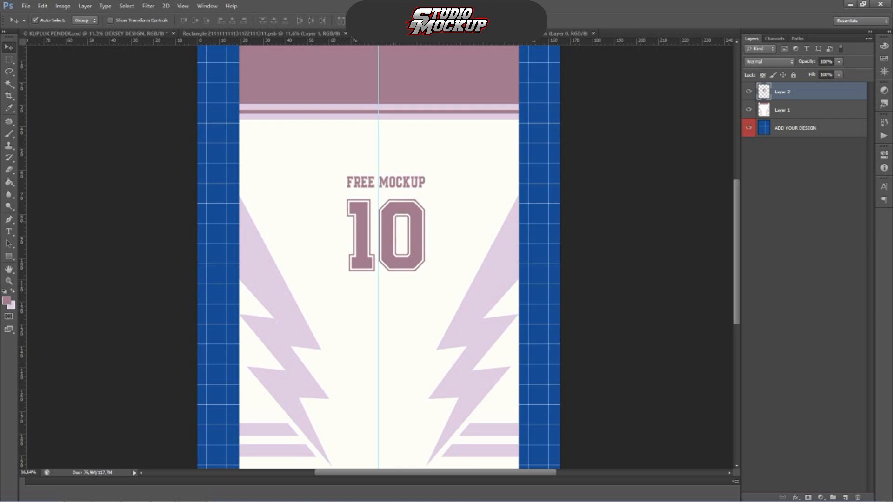
pyautogui.hotkey('ctrl', 't')
pyautogui.moveTo(424, 270); pyautogui.dragTo(430, 199)
pyautogui.hotkey('ctrl', 's')
pyautogui.press('Return')
pyautogui.press('Return')
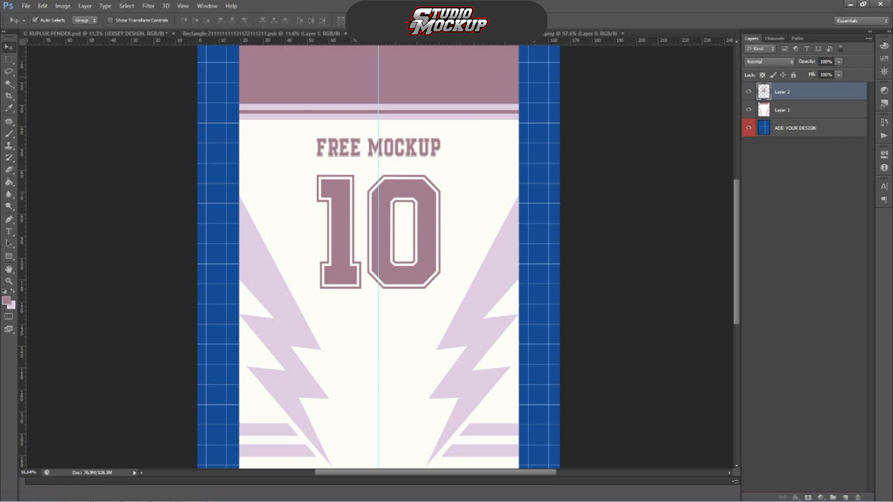
pyautogui.hotkey('ctrl', 's')
# - Return to the mockup document and examine how the name and number sit on the jersey back beneath the hood
pyautogui.click(96, 33)
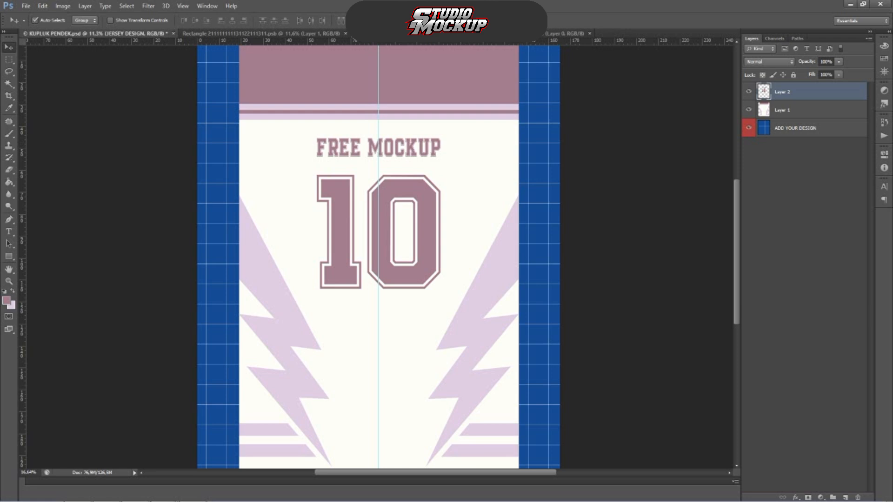
pyautogui.scroll(-2, 488, 224)
pyautogui.scroll(5, 488, 224)
pyautogui.scroll(-2, 459, 229)
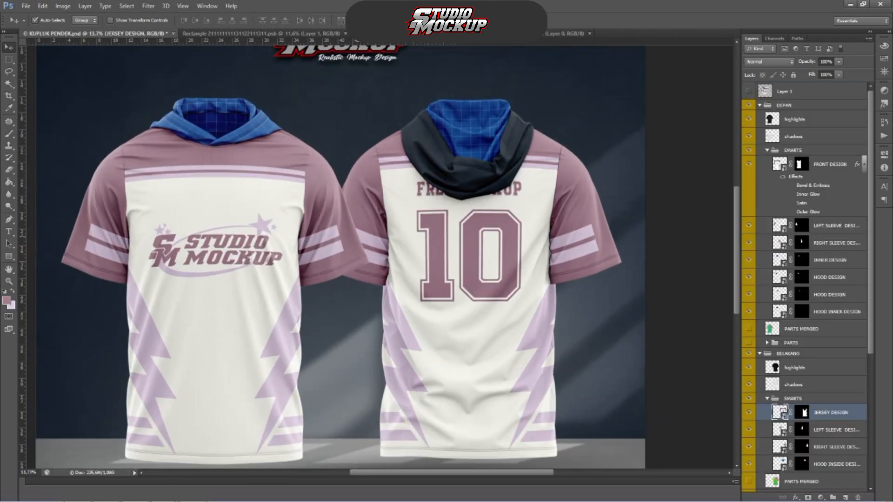
# - Shift the FREE MOCKUP 10 graphic slightly lower in the back jersey design and return to the mockup document
pyautogui.click(418, 33)
pyautogui.scroll(2, 491, 230)
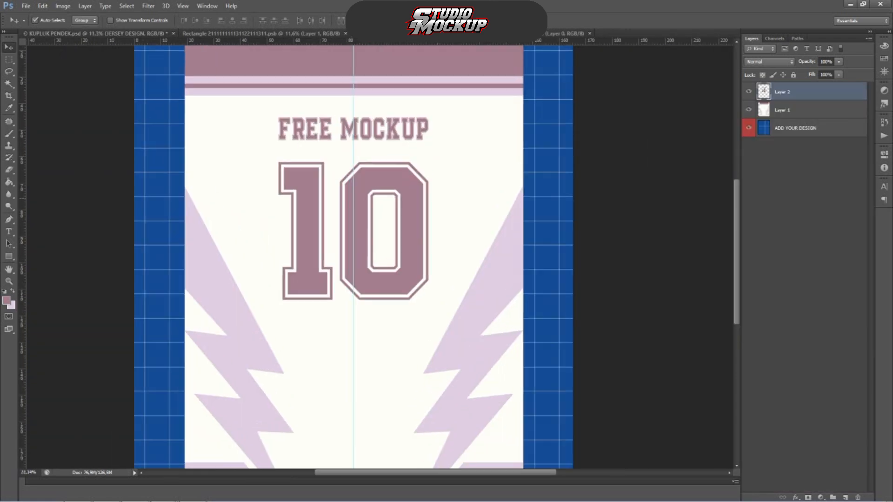
pyautogui.moveTo(408, 206); pyautogui.dragTo(410, 222)
pyautogui.scroll(-2, 411, 223)
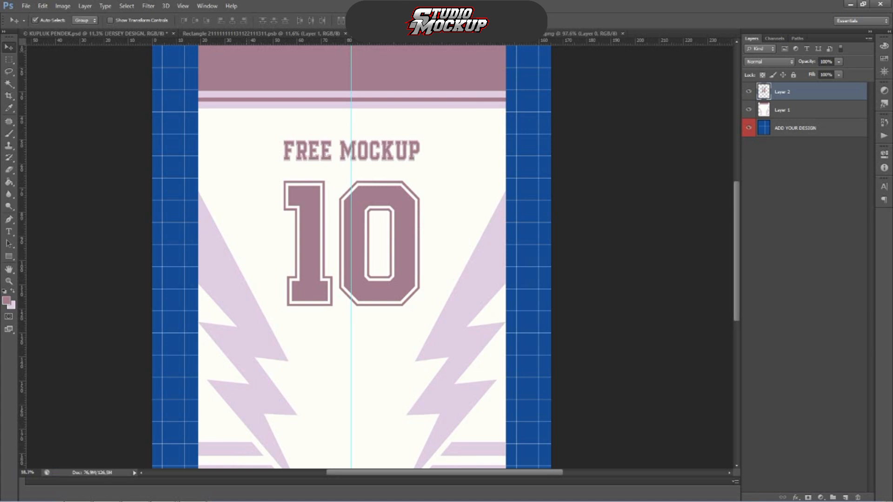
pyautogui.click(96, 33)
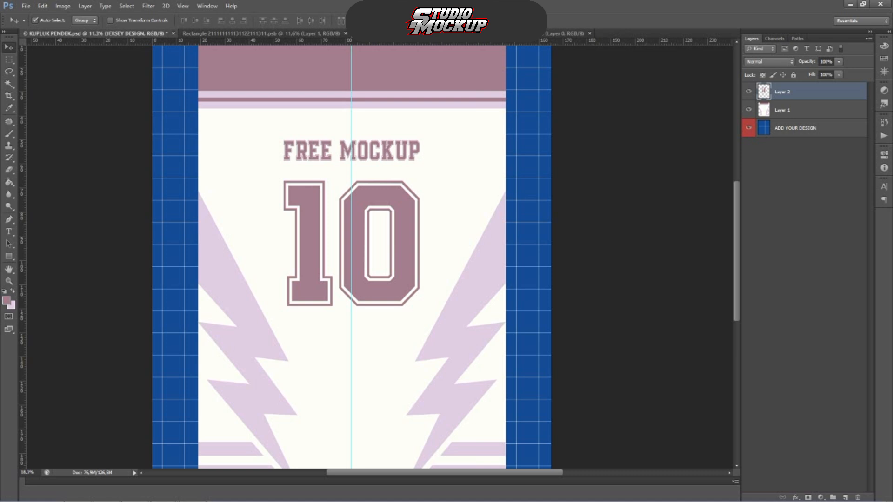
pyautogui.scroll(-1, 358, 233)
pyautogui.scroll(1, 425, 244)
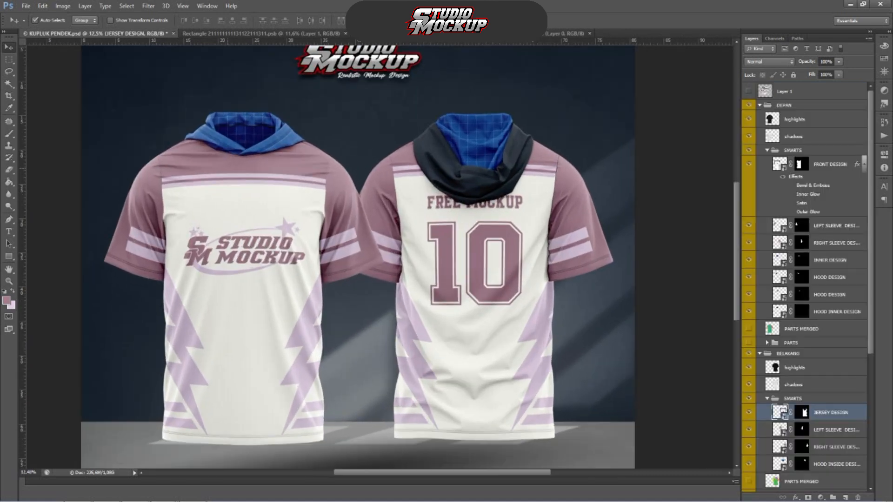
pyautogui.scroll(1, 195, 158)
pyautogui.scroll(-1, 217, 154)
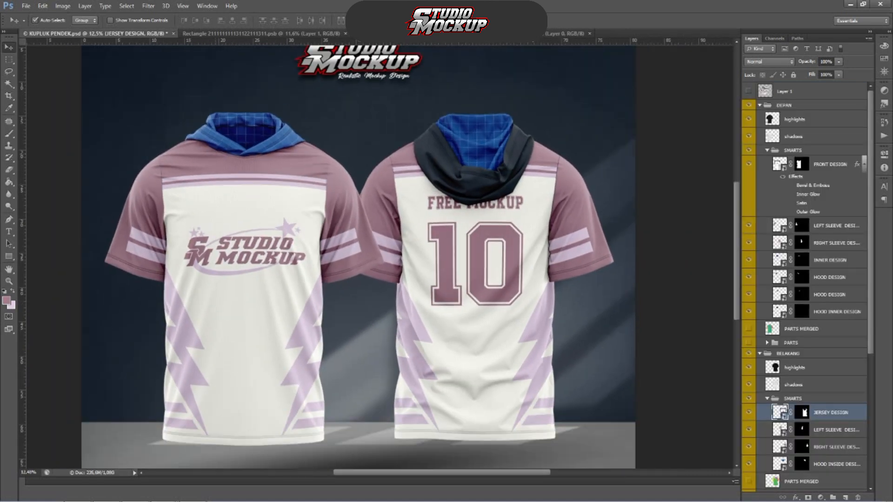
pyautogui.scroll(-1, 219, 154)
# - Sample the jersey's off-white as the foreground colour in the front design document, keeping mauve as the background colour, and return to the mockup
pyautogui.press('x')
pyautogui.click(260, 34)
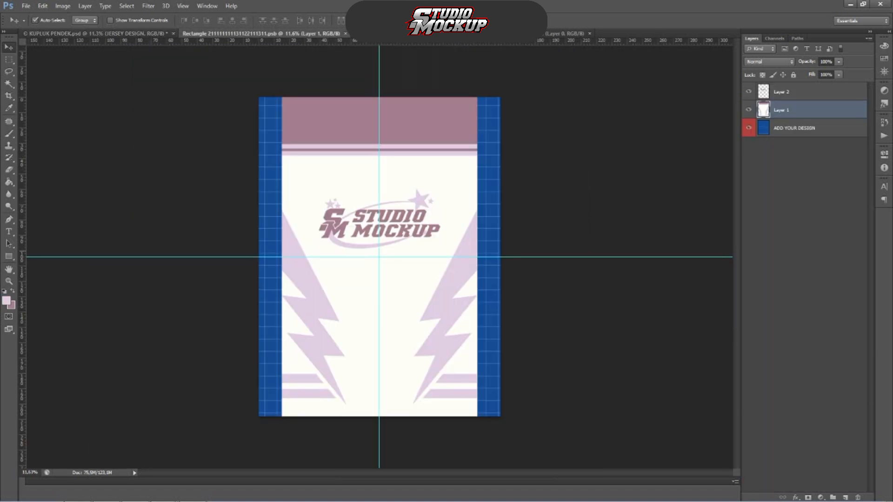
pyautogui.scroll(4, 345, 238)
pyautogui.press('i')
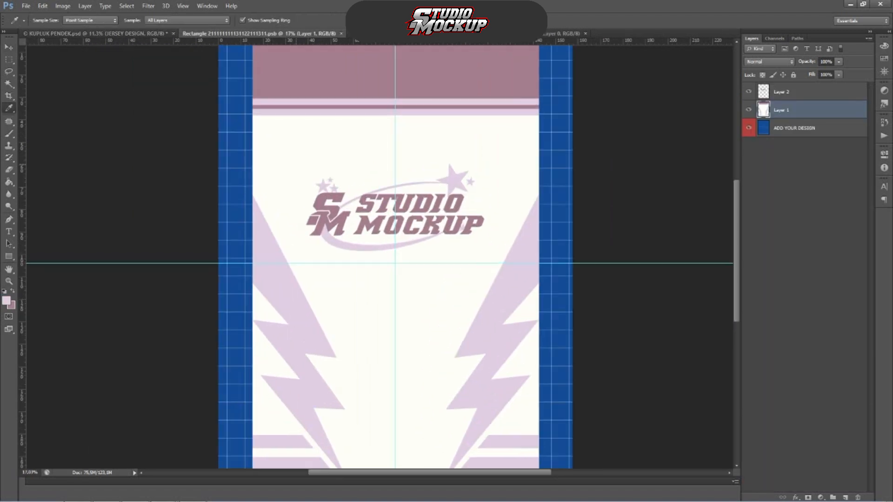
pyautogui.click(9, 47)
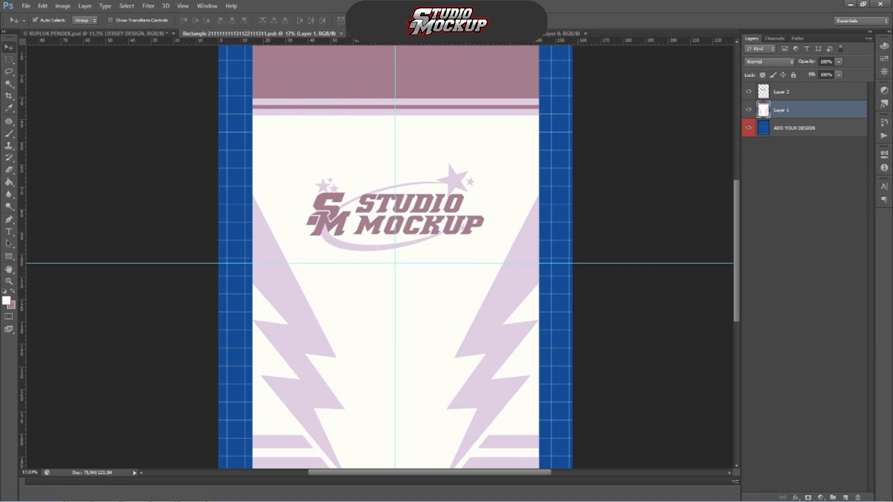
pyautogui.click(95, 34)
pyautogui.scroll(-2, 394, 214)
pyautogui.scroll(2, 393, 214)
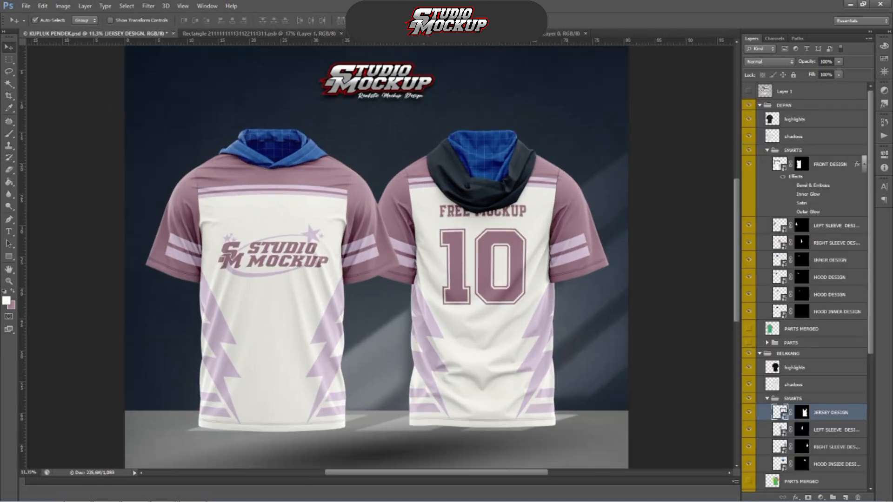
# - Open the back HOOD INSIDE DESIGN smart object and draw an off-white rectangle over its whole canvas
pyautogui.scroll(-3, 781, 412)
pyautogui.click(779, 412)
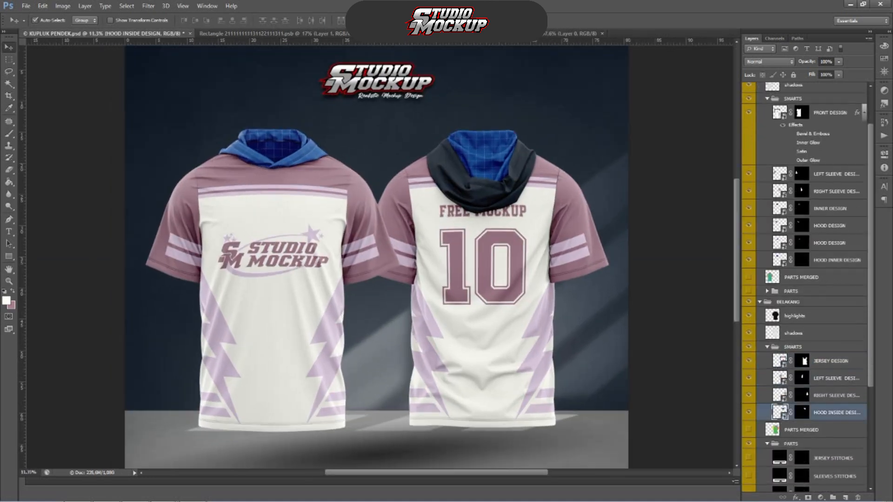
pyautogui.doubleClick(780, 412)
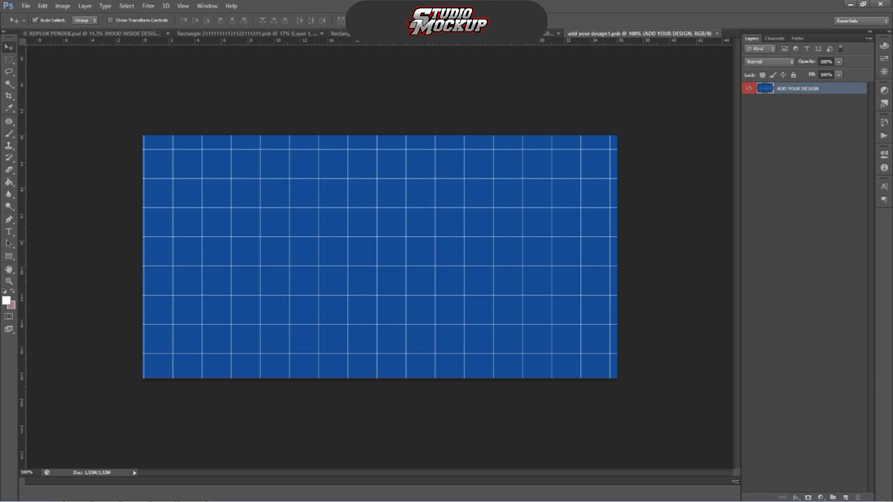
pyautogui.press('u')
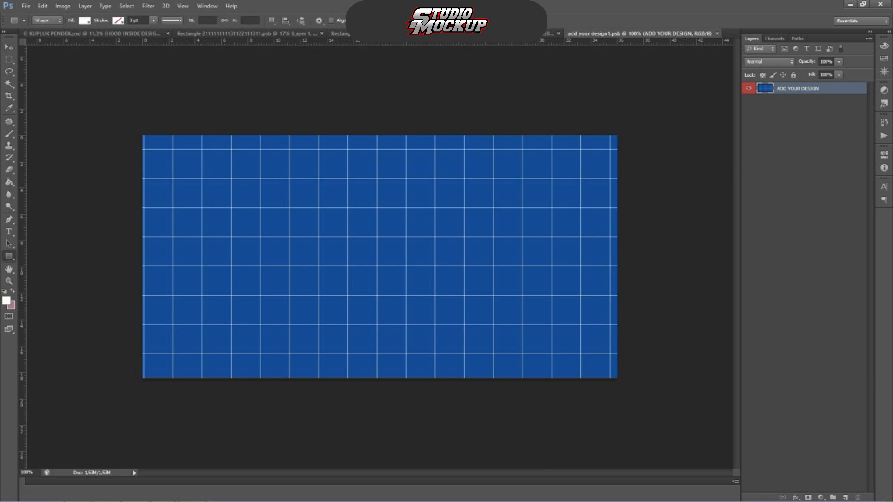
pyautogui.moveTo(137, 127); pyautogui.dragTo(638, 394)
# - Fit the off-white rectangle's edges to the hood-inside canvas, save the smart object and return to the mockup document
pyautogui.hotkey('ctrl', 't')
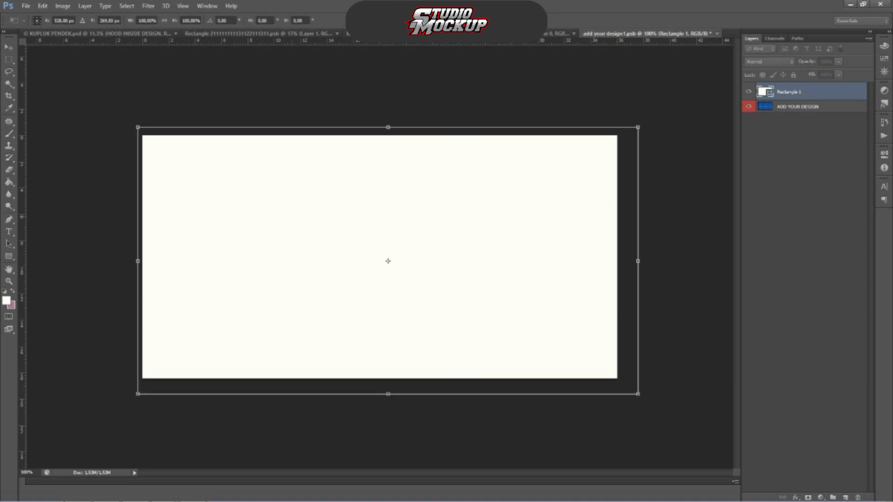
pyautogui.moveTo(138, 261); pyautogui.dragTo(142, 260)
pyautogui.moveTo(637, 261); pyautogui.dragTo(617, 260)
pyautogui.moveTo(380, 127); pyautogui.dragTo(380, 135)
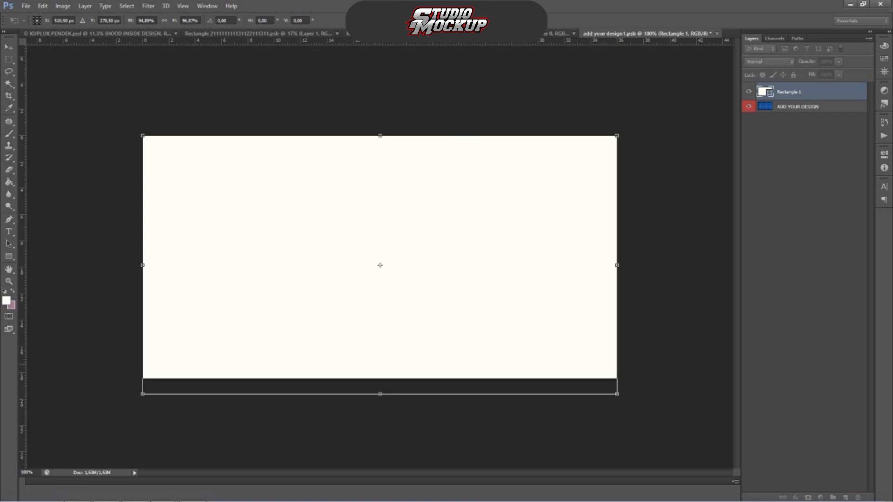
pyautogui.moveTo(380, 394); pyautogui.dragTo(380, 378)
pyautogui.scroll(-3, 392, 274)
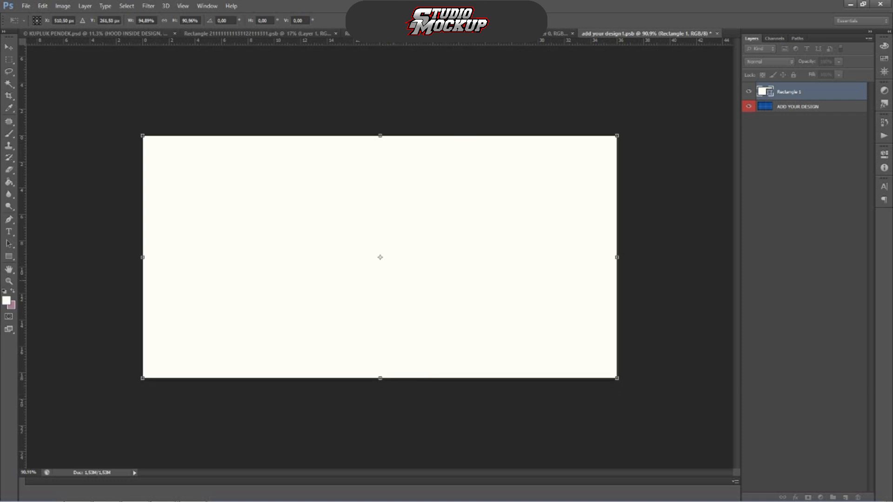
pyautogui.press('u')
pyautogui.press('Return')
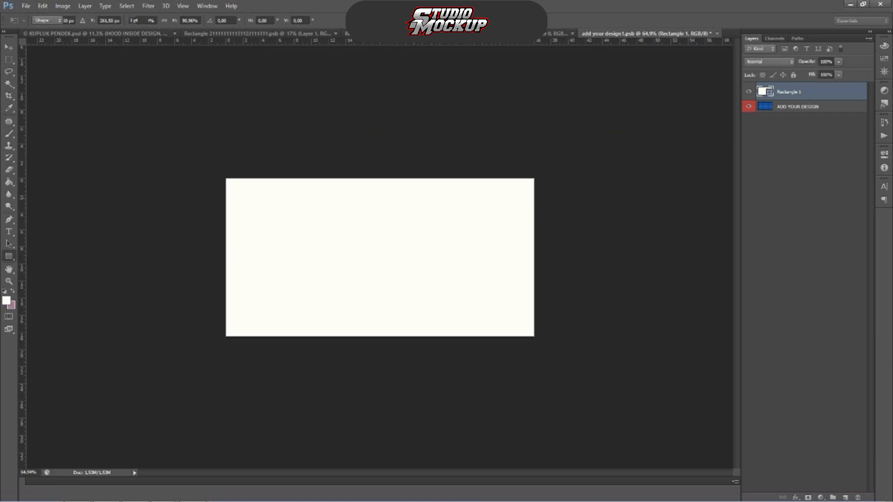
pyautogui.hotkey('ctrl', 's')
pyautogui.click(99, 33)
pyautogui.scroll(-2, 465, 200)
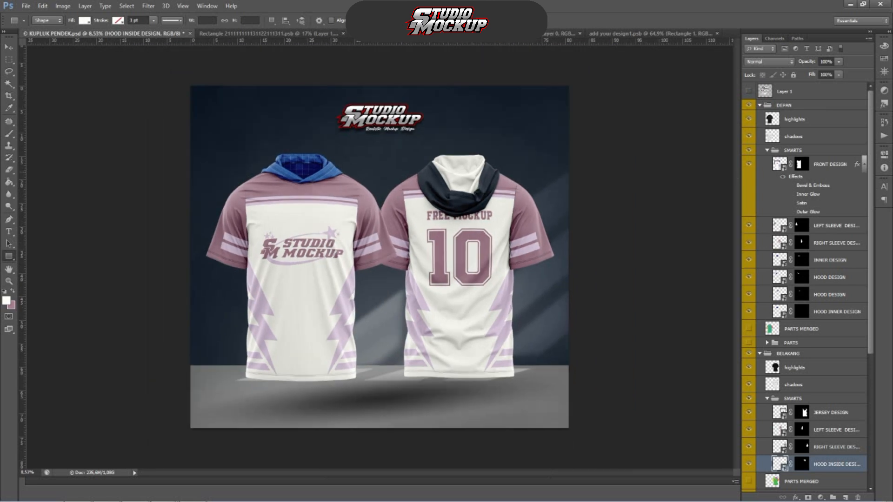
# - Show the HOOD, HOOD copy and HOOD copy 2 colour layers in the PARTS folder of the BELAKANG group
pyautogui.scroll(4, 465, 200)
pyautogui.scroll(1, 348, 256)
pyautogui.scroll(-5, 805, 279)
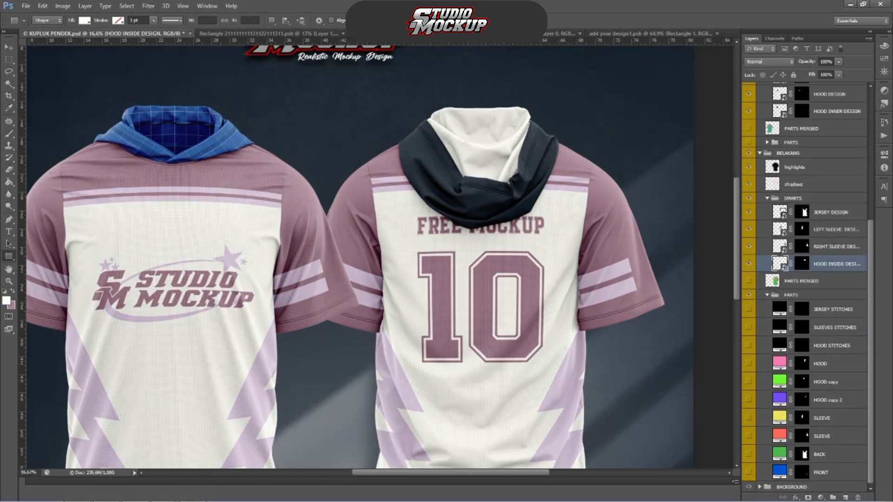
pyautogui.click(780, 381)
pyautogui.click(749, 382)
pyautogui.click(748, 400)
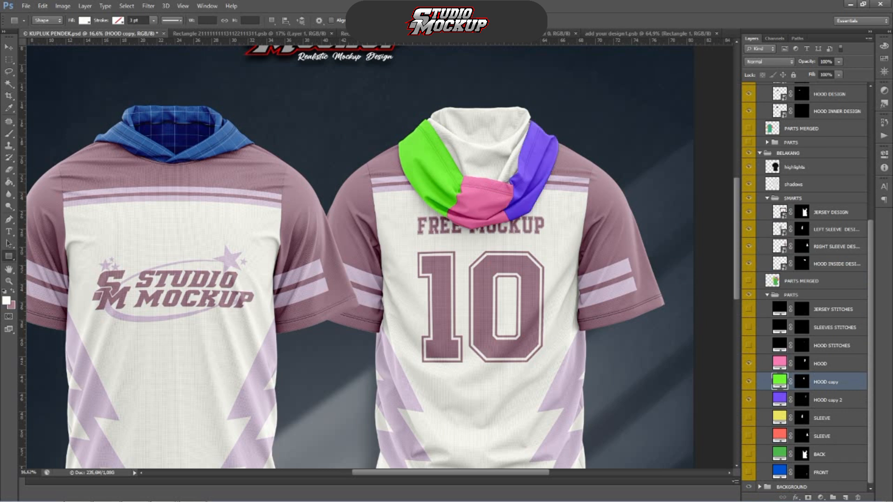
# - Recolour the back HOOD fill layer with the mauve sampled from the jersey
pyautogui.doubleClick(779, 363)
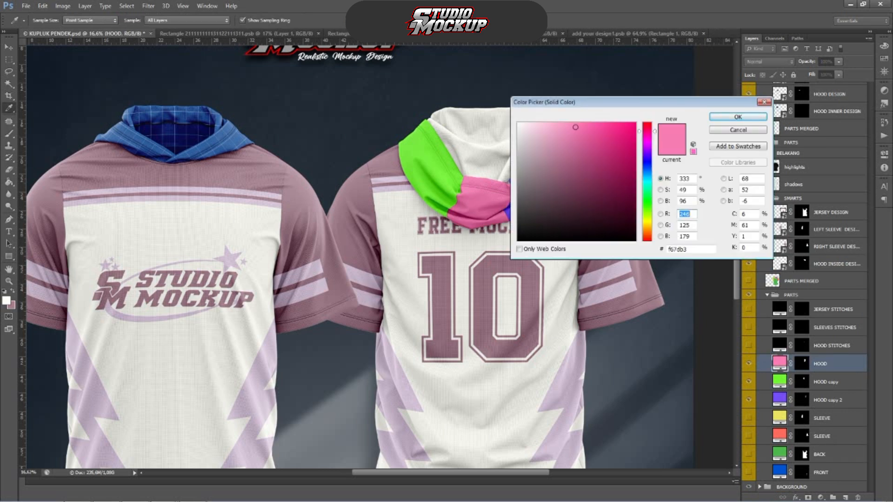
pyautogui.click(357, 186)
pyautogui.press('Return')
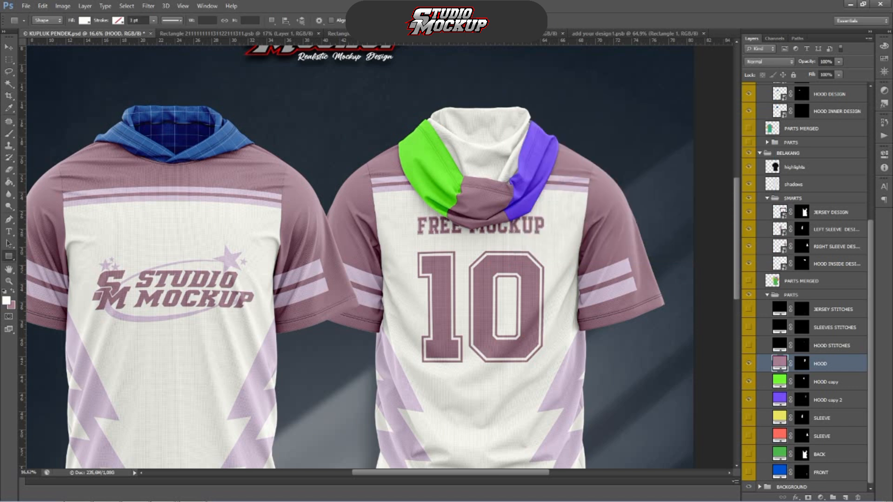
# - Recolour the HOOD copy and HOOD copy 2 fill layers with the background mauve, #a57e8e
pyautogui.doubleClick(780, 382)
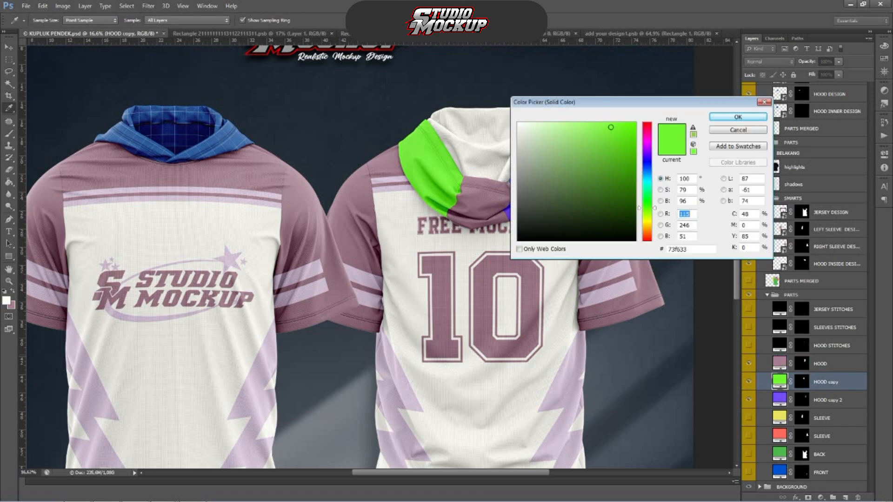
pyautogui.click(12, 305)
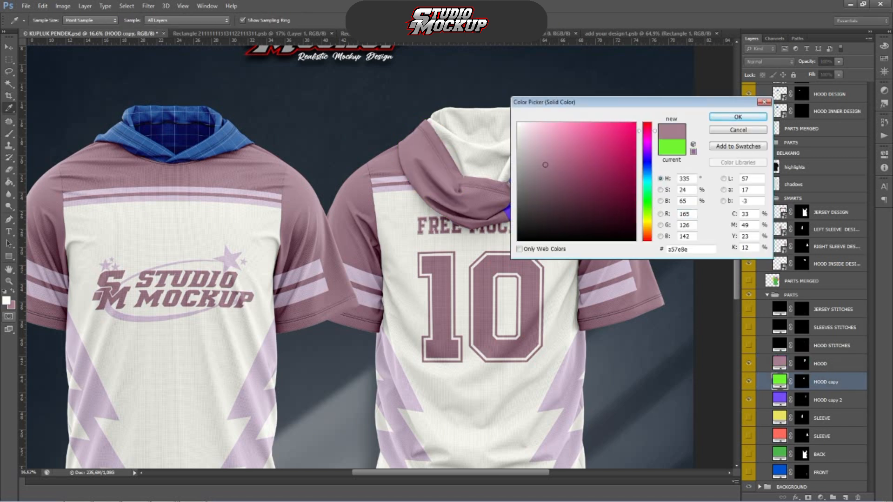
pyautogui.press('Return')
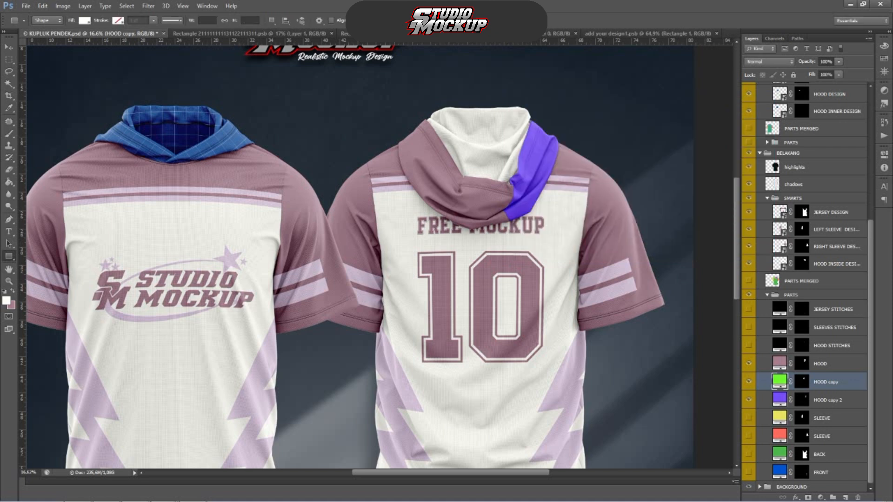
pyautogui.doubleClick(779, 400)
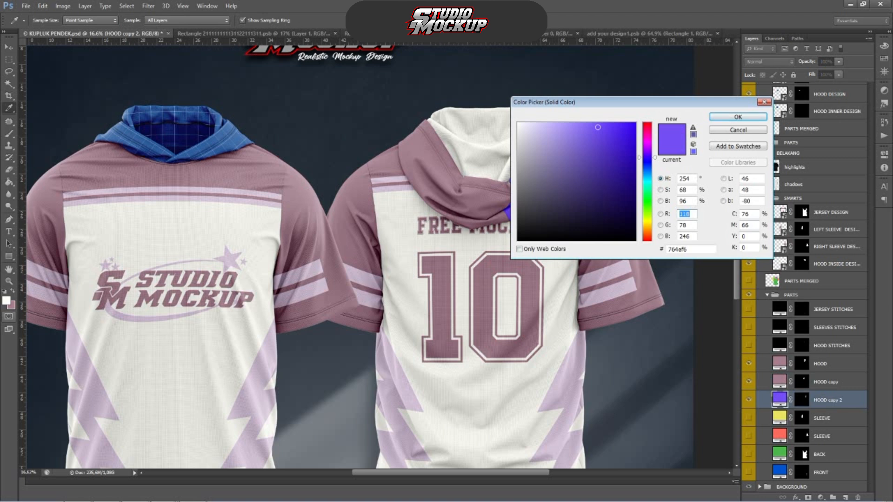
pyautogui.click(12, 306)
pyautogui.click(738, 116)
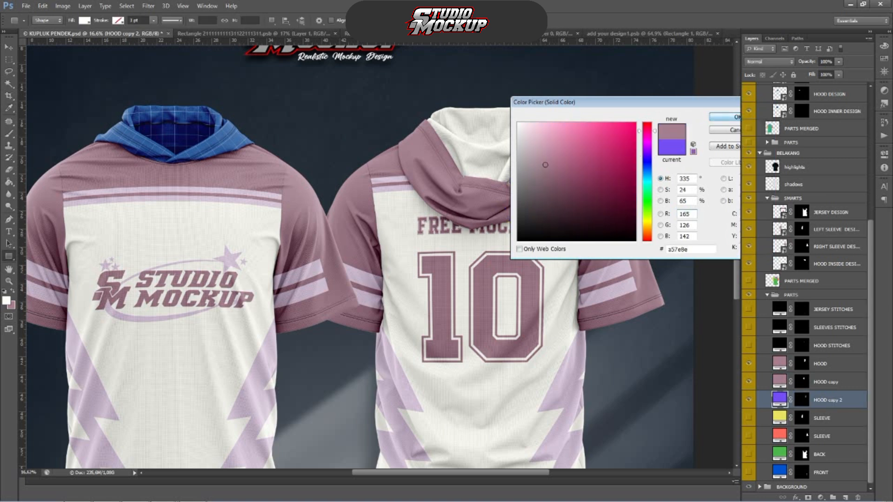
# - Cover the upper HOOD DESIGN smart object in the DEPAN group with a mauve rectangle, save it and return to the mockup
pyautogui.scroll(-6, 549, 139)
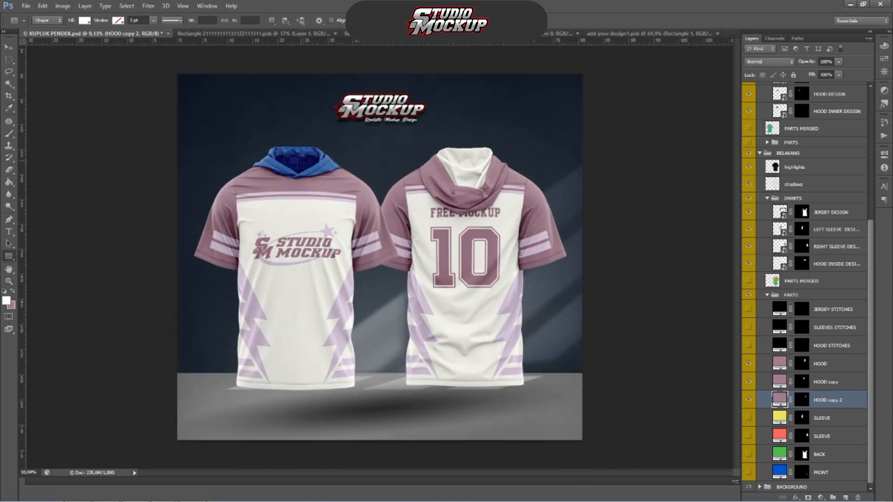
pyautogui.scroll(4, 318, 181)
pyautogui.scroll(-2, 318, 180)
pyautogui.scroll(2, 318, 181)
pyautogui.scroll(2, 812, 298)
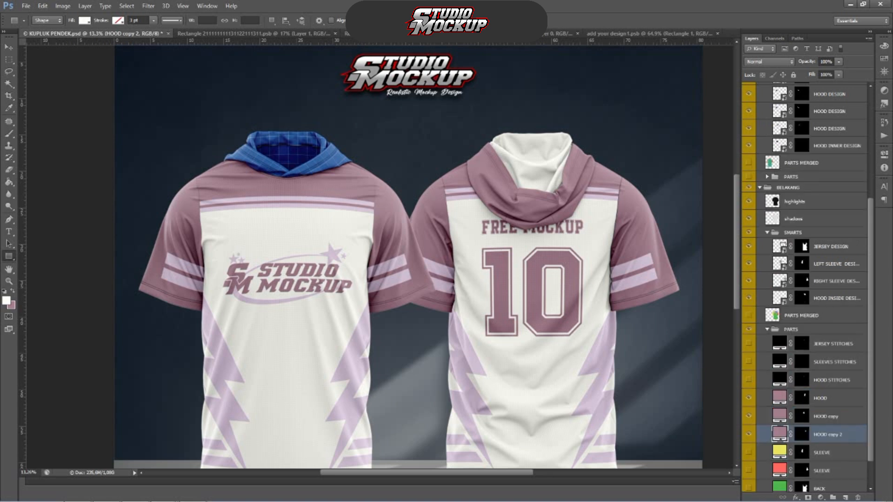
pyautogui.scroll(4, 783, 470)
pyautogui.click(828, 266)
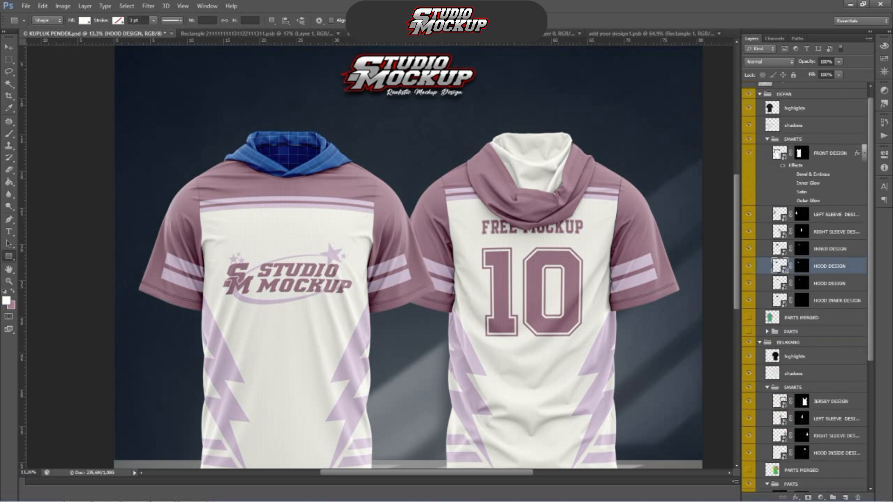
pyautogui.doubleClick(780, 266)
pyautogui.scroll(-2, 379, 257)
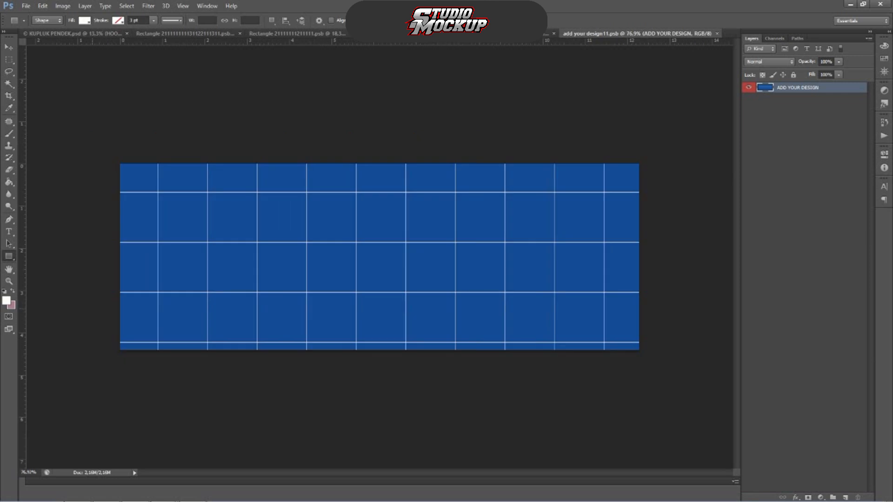
pyautogui.press('x')
pyautogui.moveTo(113, 164); pyautogui.dragTo(649, 364)
pyautogui.hotkey('ctrl', 's')
pyautogui.click(78, 33)
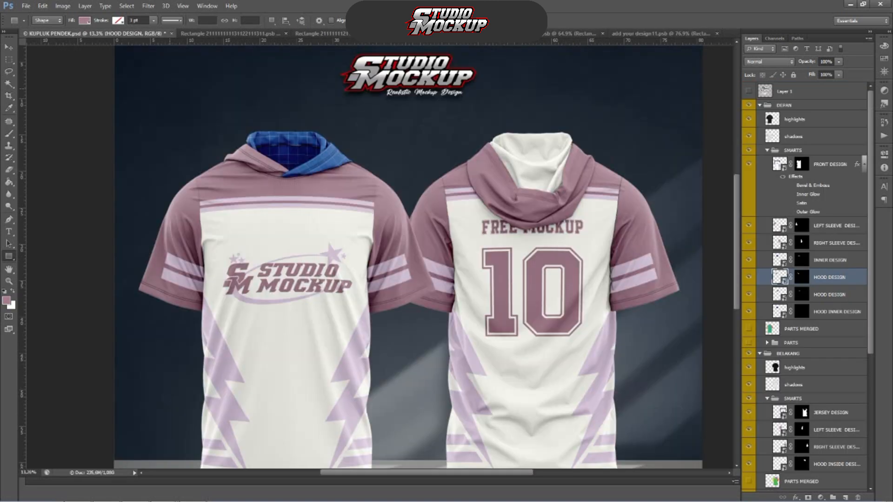
# - Cover the lower front HOOD DESIGN smart object with a mauve rectangle, then close it with its changes saved
pyautogui.scroll(5, 302, 163)
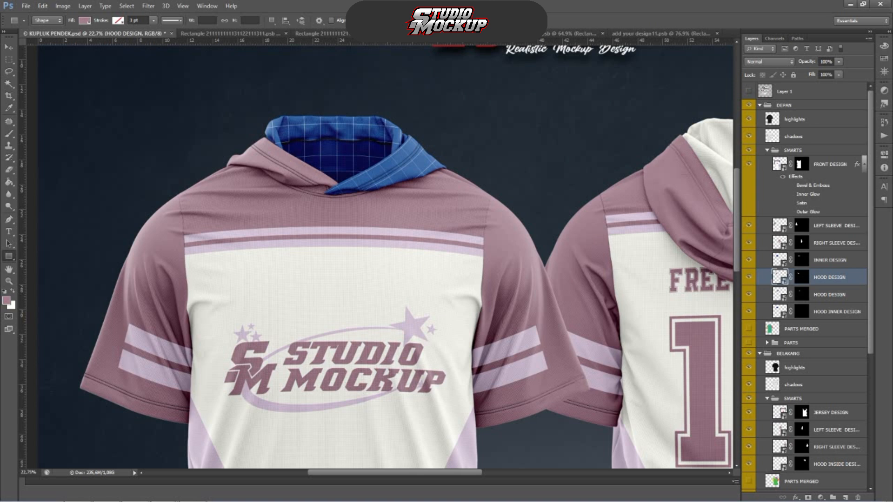
pyautogui.doubleClick(779, 294)
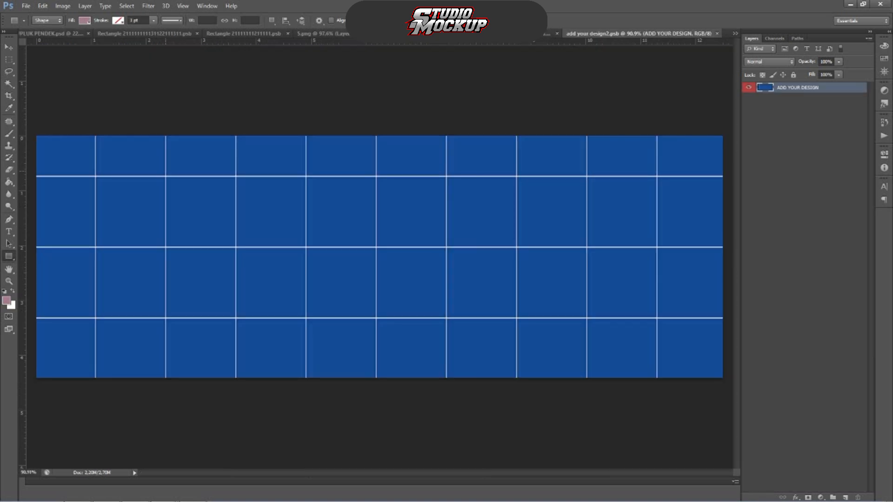
pyautogui.moveTo(77, 140); pyautogui.dragTo(682, 379)
pyautogui.click(717, 33)
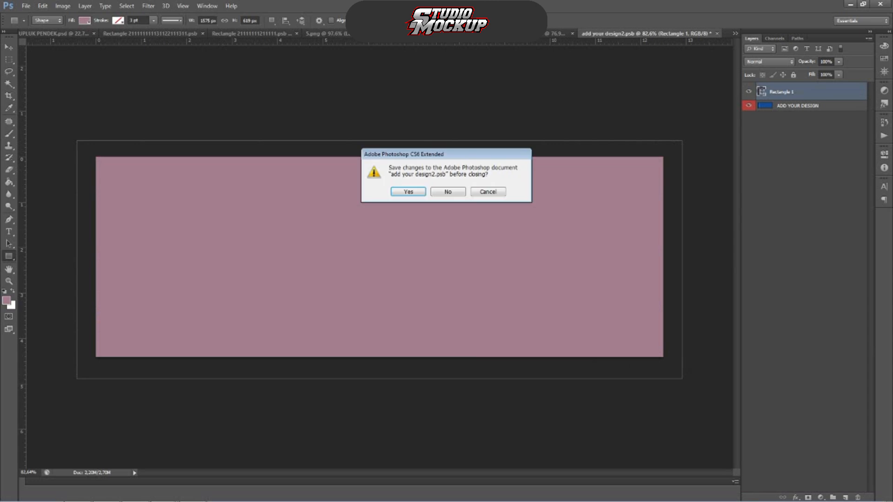
pyautogui.press('Return')
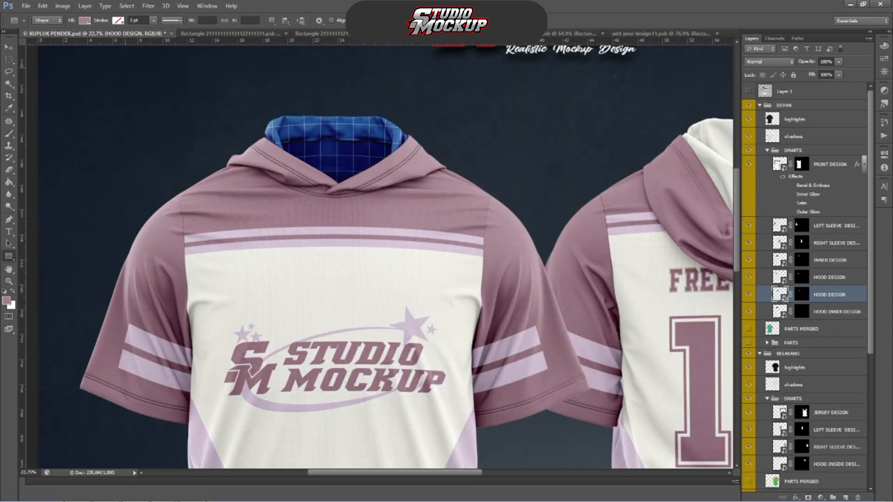
# - Cover the INNER DESIGN smart object in the DEPAN group with an off-white rectangle over the whole canvas, then close it with changes saved
pyautogui.scroll(2, 301, 119)
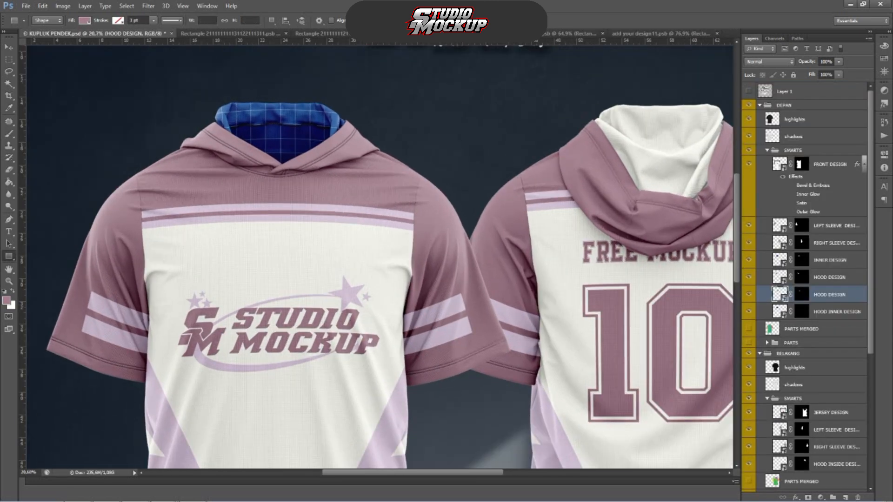
pyautogui.click(780, 277)
pyautogui.click(780, 260)
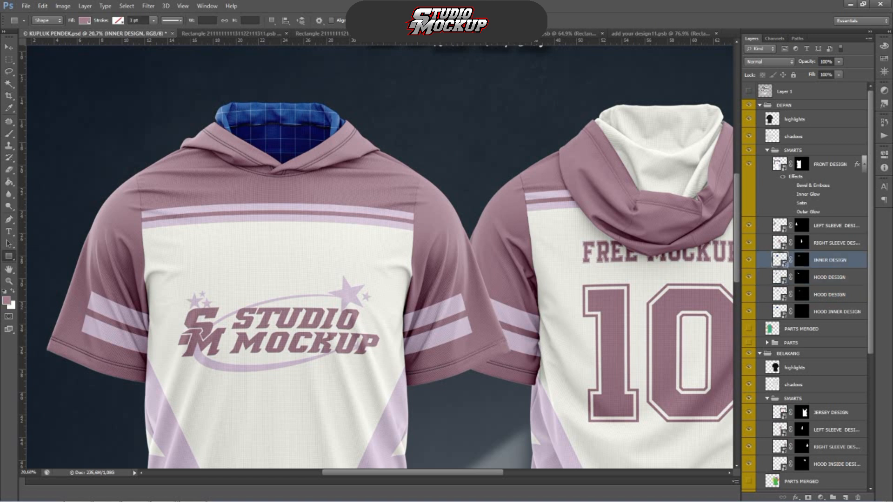
pyautogui.doubleClick(779, 260)
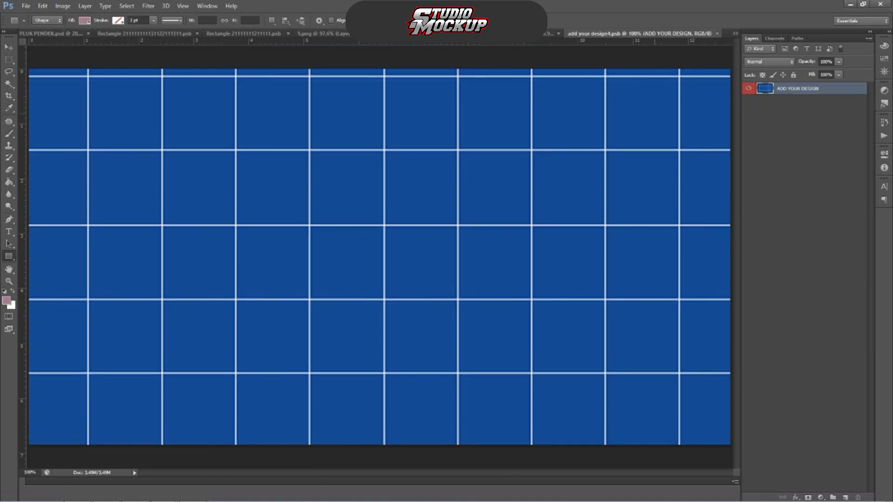
pyautogui.scroll(-3, 380, 257)
pyautogui.press('x')
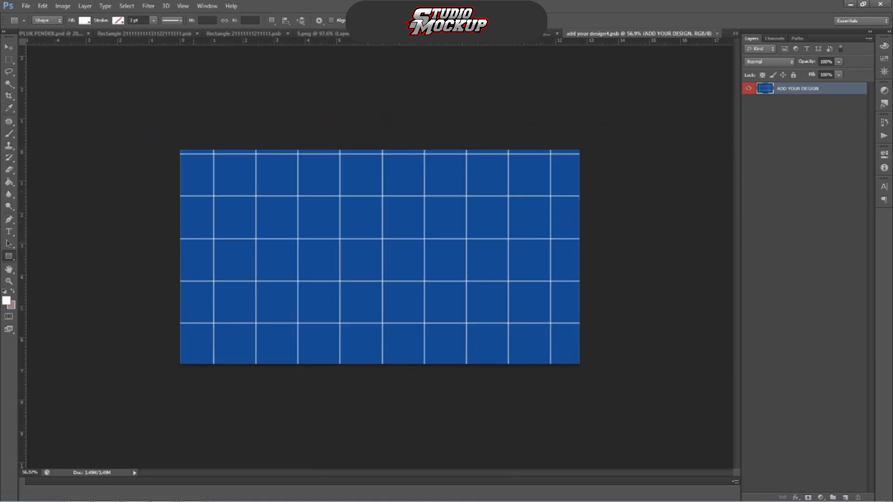
pyautogui.moveTo(168, 137); pyautogui.dragTo(589, 375)
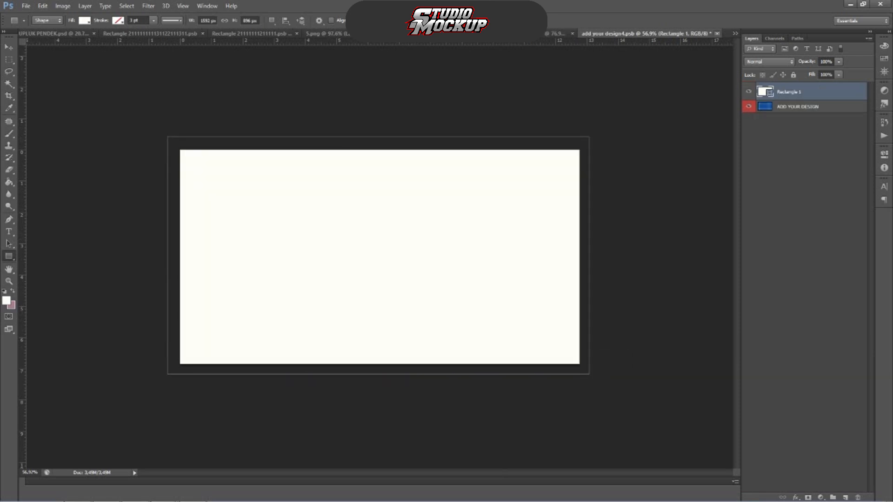
pyautogui.hotkey('ctrl', 'w')
pyautogui.press('Return')
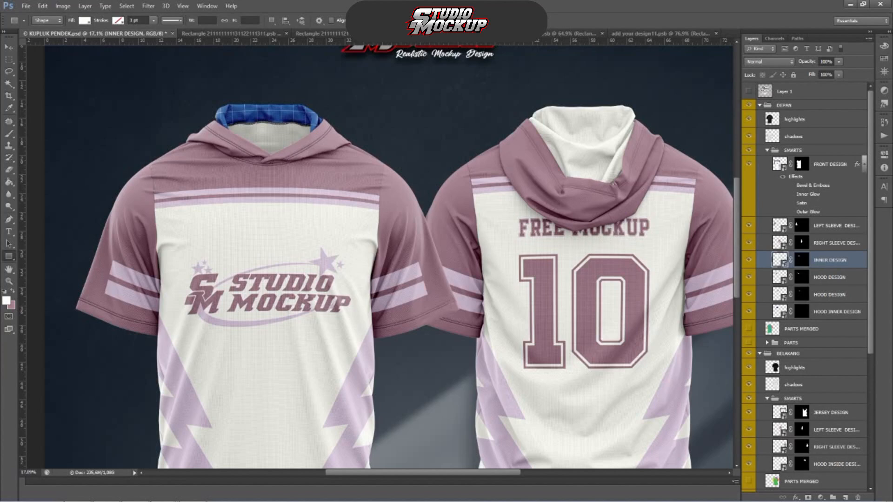
# - Cover the front HOOD INNER DESIGN smart object with a mauve rectangle over the whole canvas, then close it with its changes saved
pyautogui.click(780, 260)
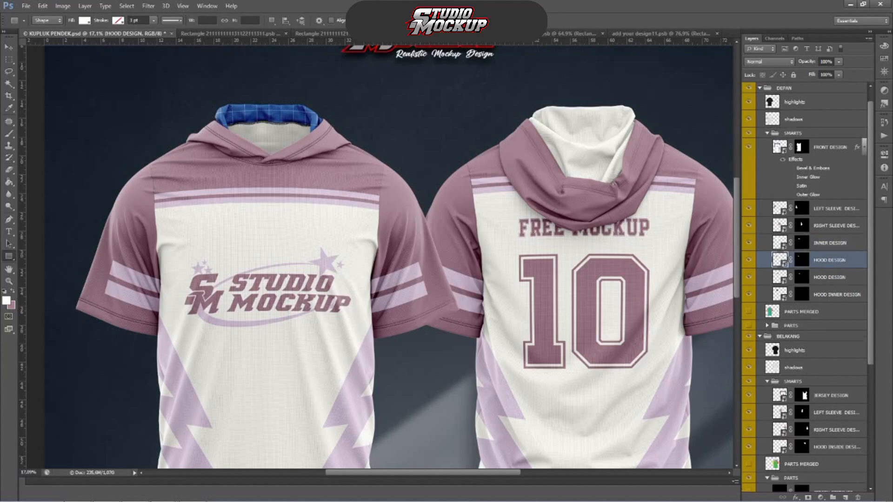
pyautogui.doubleClick(780, 294)
pyautogui.scroll(-6, 379, 256)
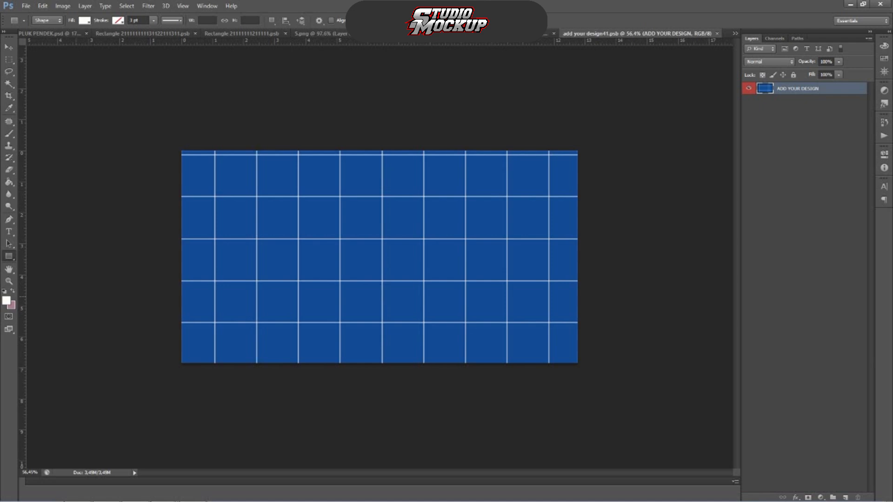
pyautogui.press('x')
pyautogui.moveTo(169, 141); pyautogui.dragTo(590, 376)
pyautogui.click(717, 33)
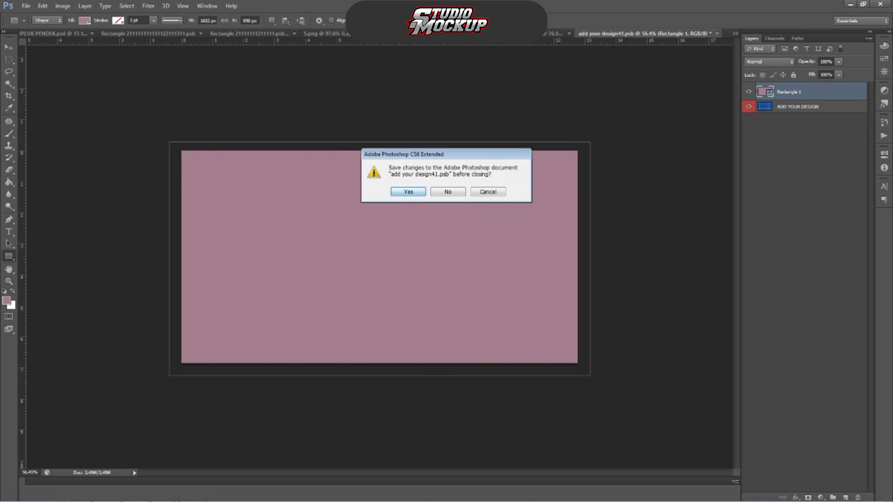
pyautogui.click(408, 193)
pyautogui.hotkey('ctrl', '0')
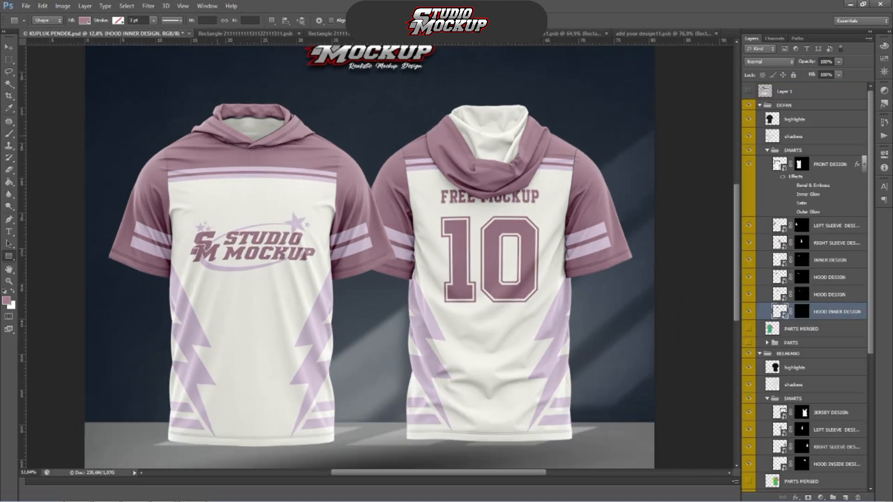
# - Close the other open design documents, leaving only KUPLUK PENDEK.psd open
pyautogui.scroll(1, 356, 166)
pyautogui.scroll(-2, 355, 166)
pyautogui.scroll(1, 547, 215)
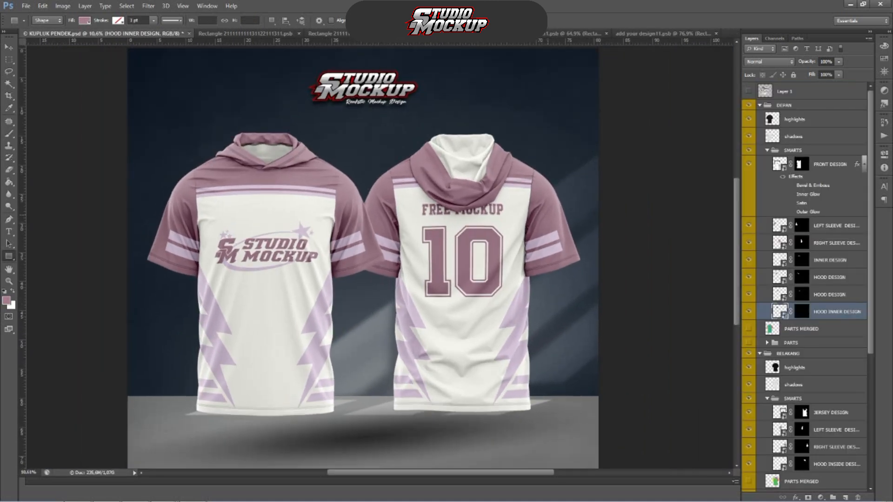
pyautogui.click(298, 34)
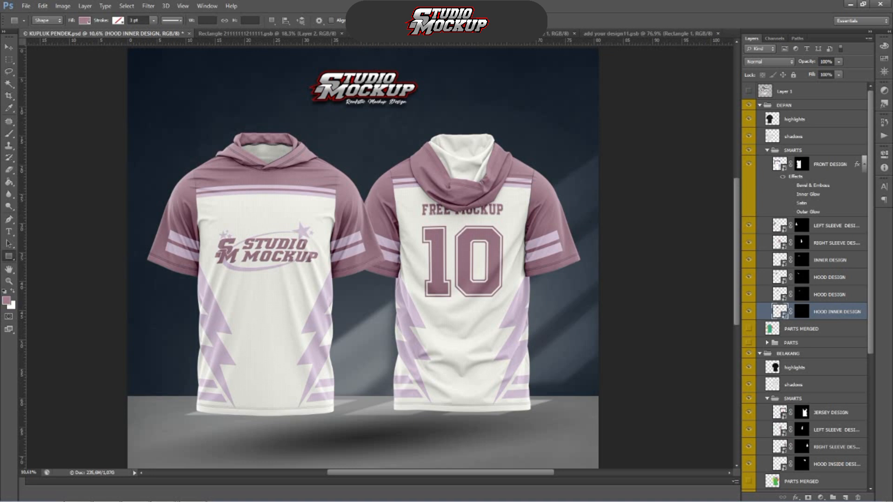
pyautogui.click(342, 34)
pyautogui.click(280, 34)
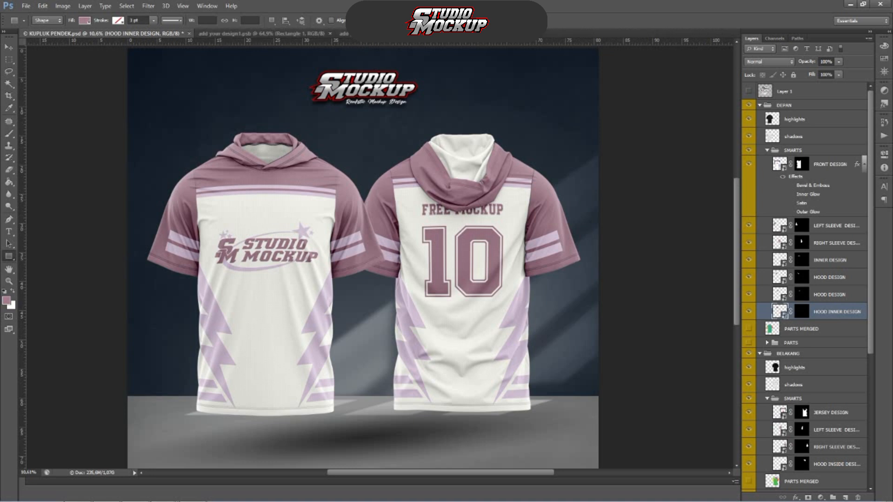
pyautogui.click(333, 33)
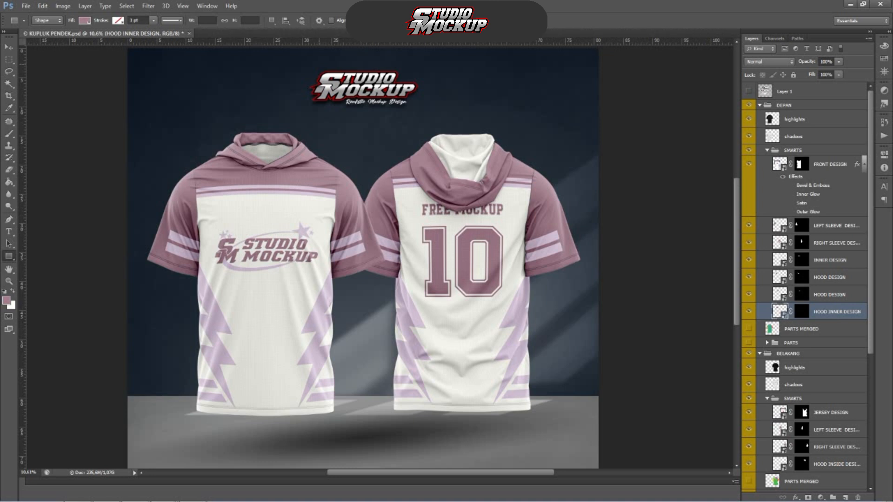
# - Examine the front hood up close, the overall front and back mockup, and the layers in the DEPAN and BELAKANG groups
pyautogui.scroll(9, 254, 151)
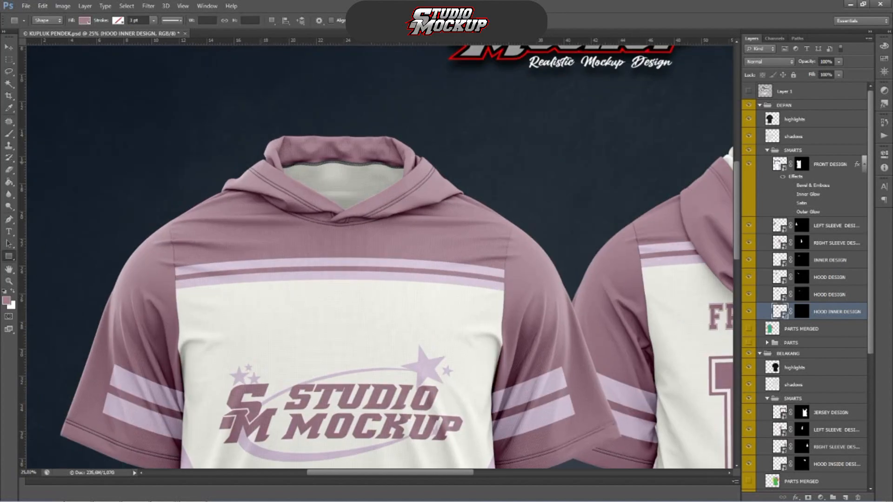
pyautogui.scroll(-6, 279, 162)
pyautogui.scroll(-3, 432, 261)
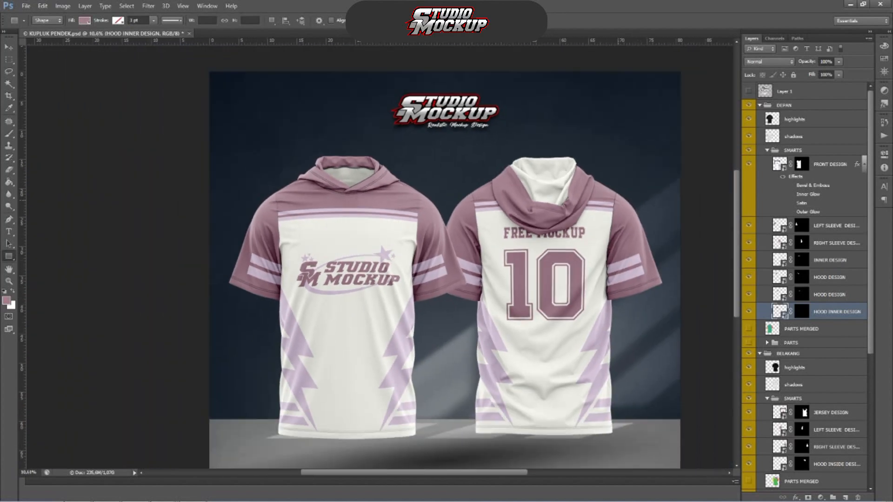
pyautogui.scroll(-1, 426, 261)
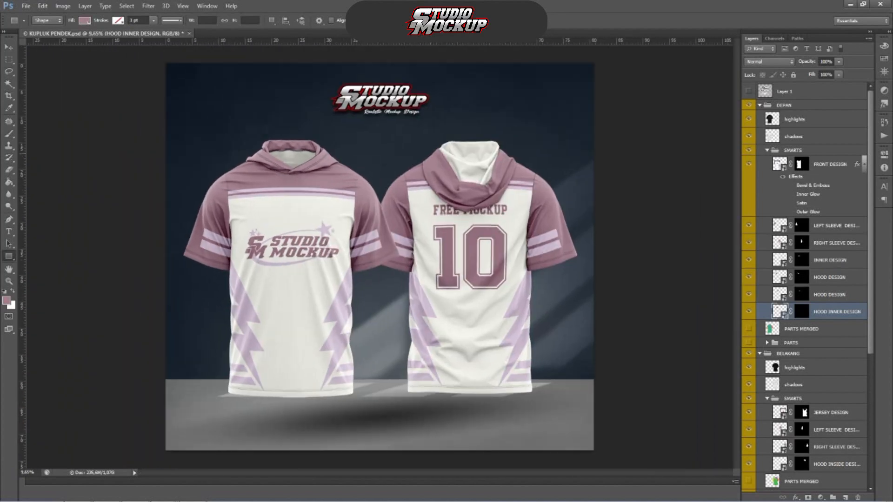
pyautogui.scroll(1, 400, 153)
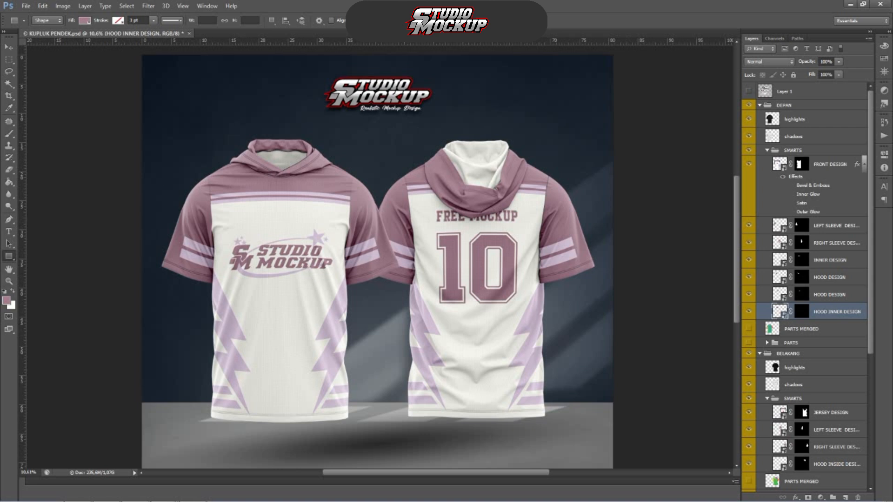
pyautogui.click(767, 343)
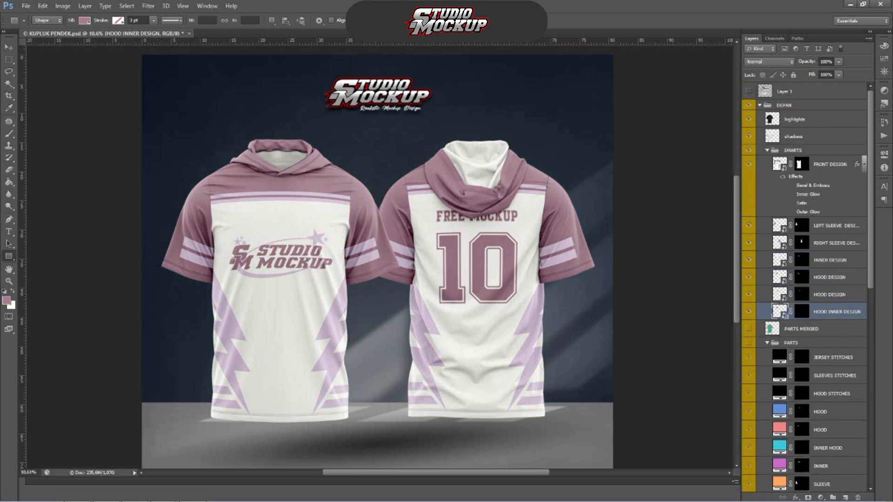
pyautogui.click(766, 343)
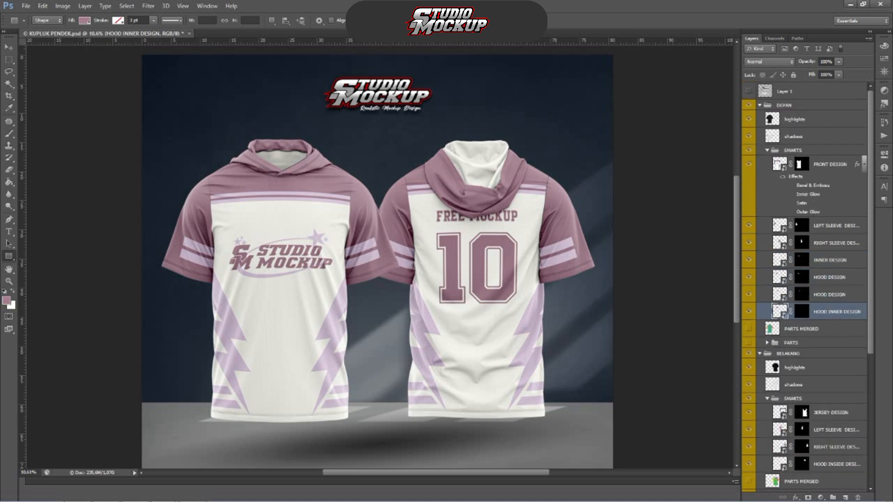
pyautogui.scroll(4, 253, 219)
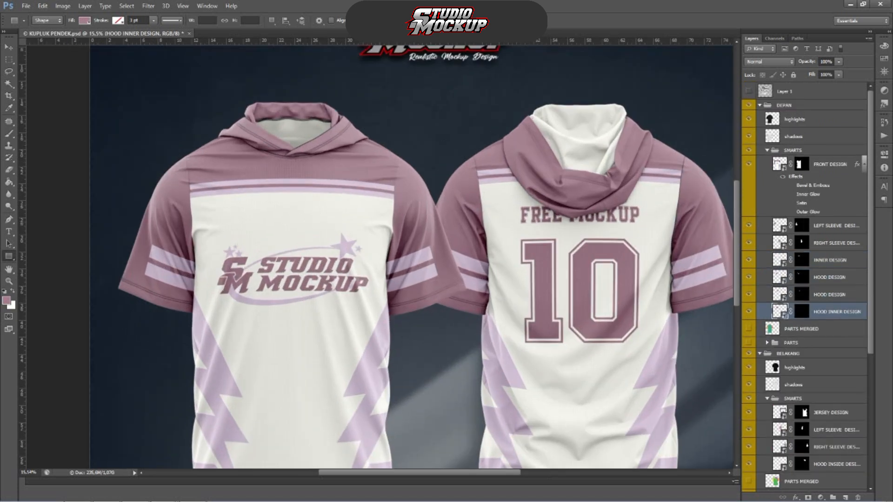
pyautogui.scroll(-10, 782, 470)
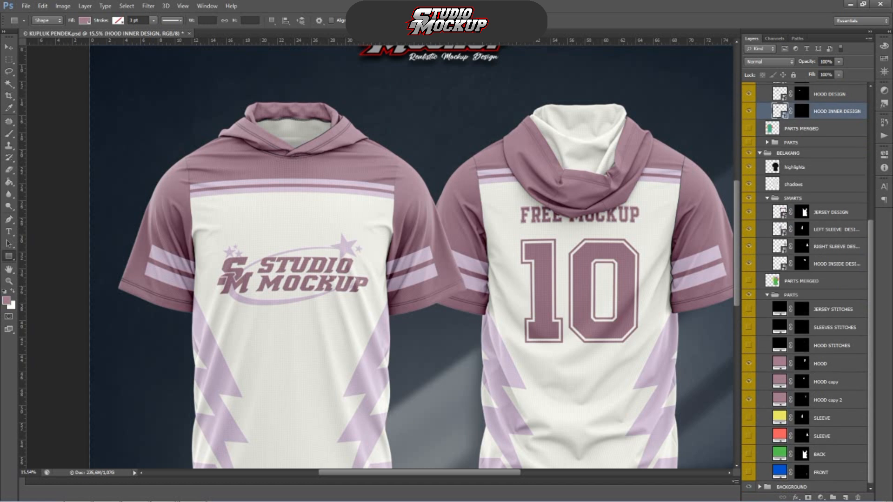
# - Save the finished jersey mockup, KUPLUK PENDEK.psd
pyautogui.hotkey('ctrl', '0')
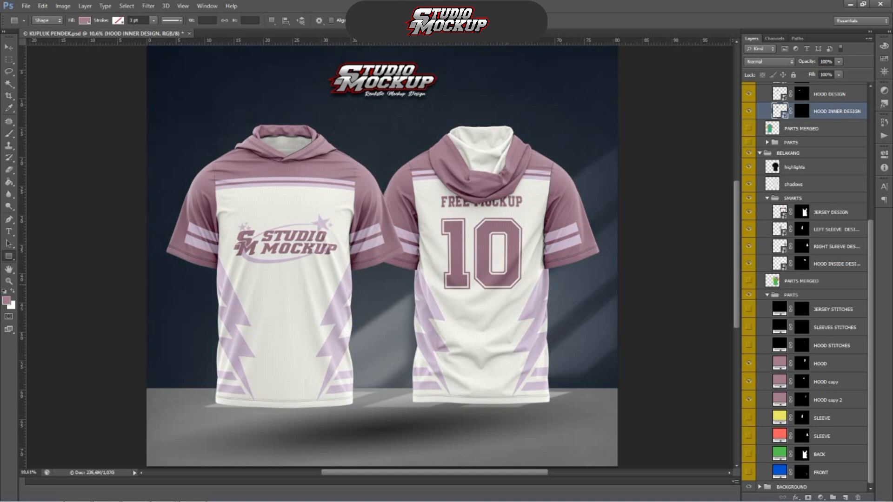
pyautogui.hotkey('ctrl', 's')
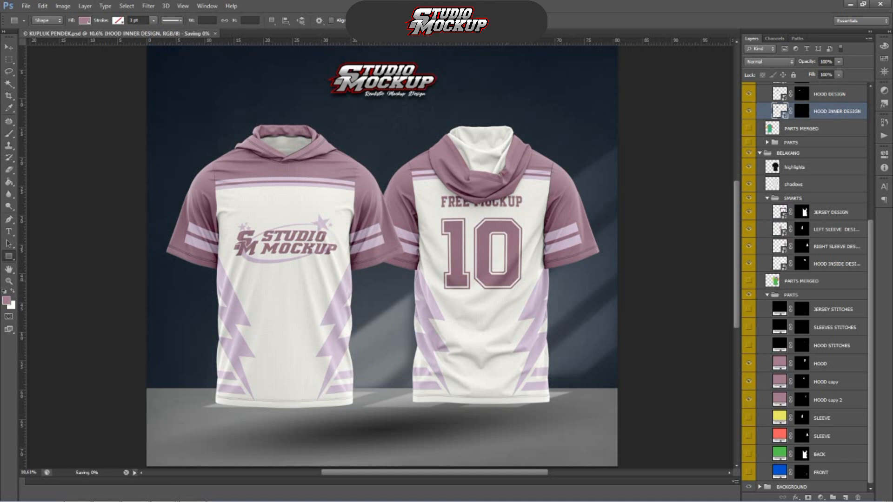